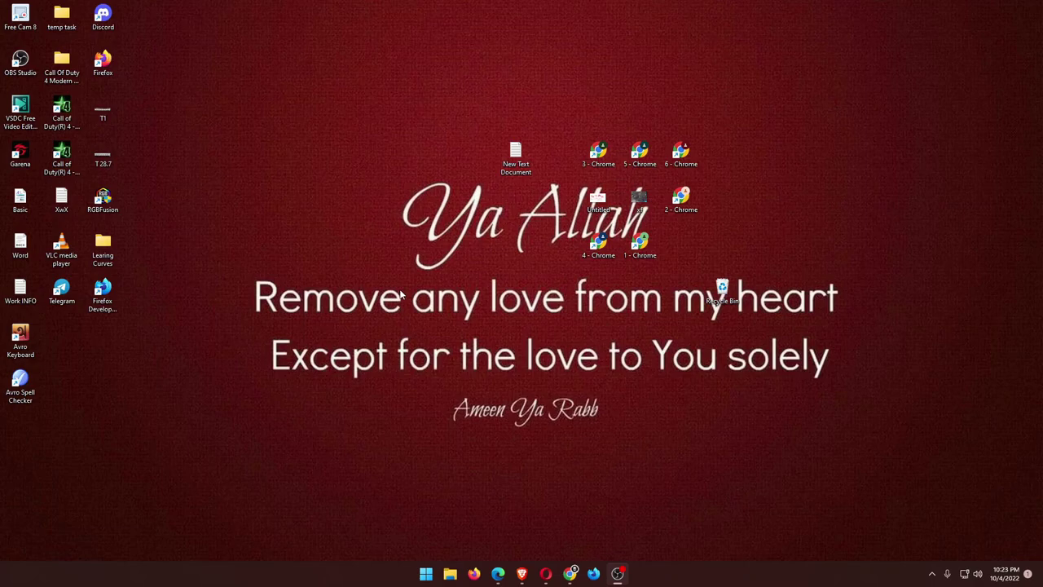
right_click(372, 228)
left_click(411, 275)
right_click(372, 228)
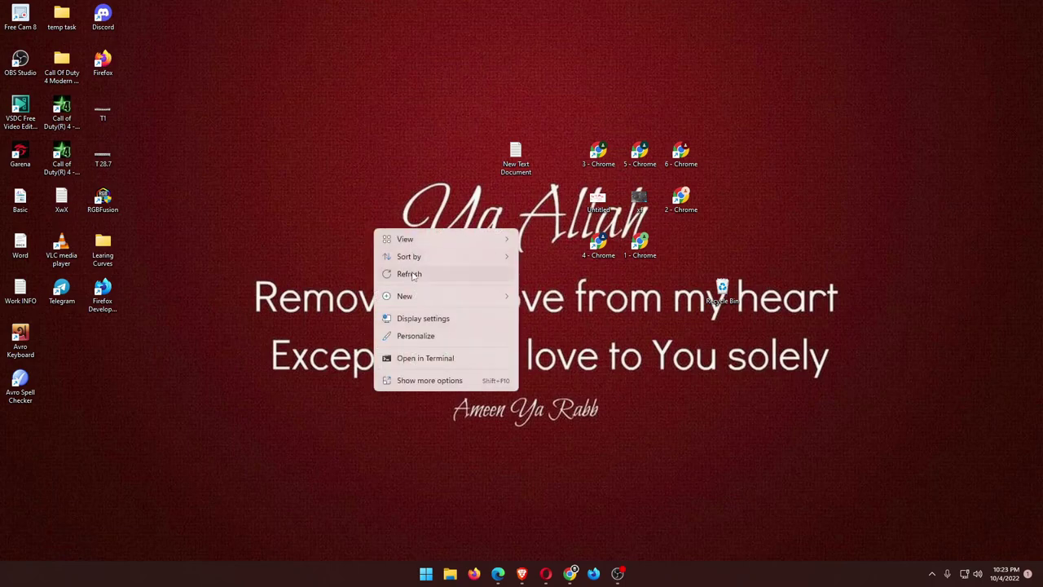
left_click(413, 276)
right_click(307, 175)
right_click(360, 220)
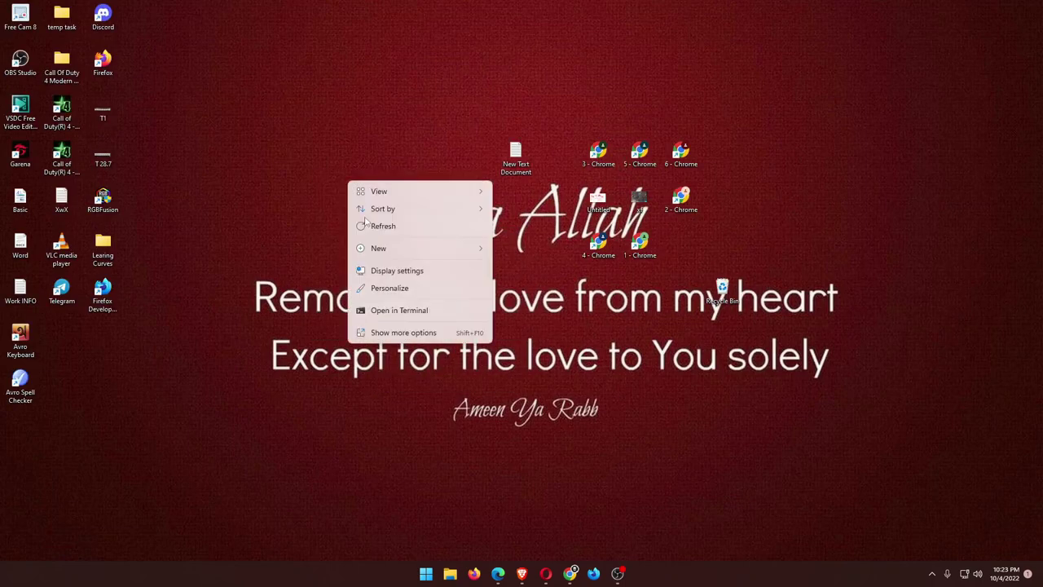
left_click(383, 226)
right_click(347, 176)
left_click(385, 226)
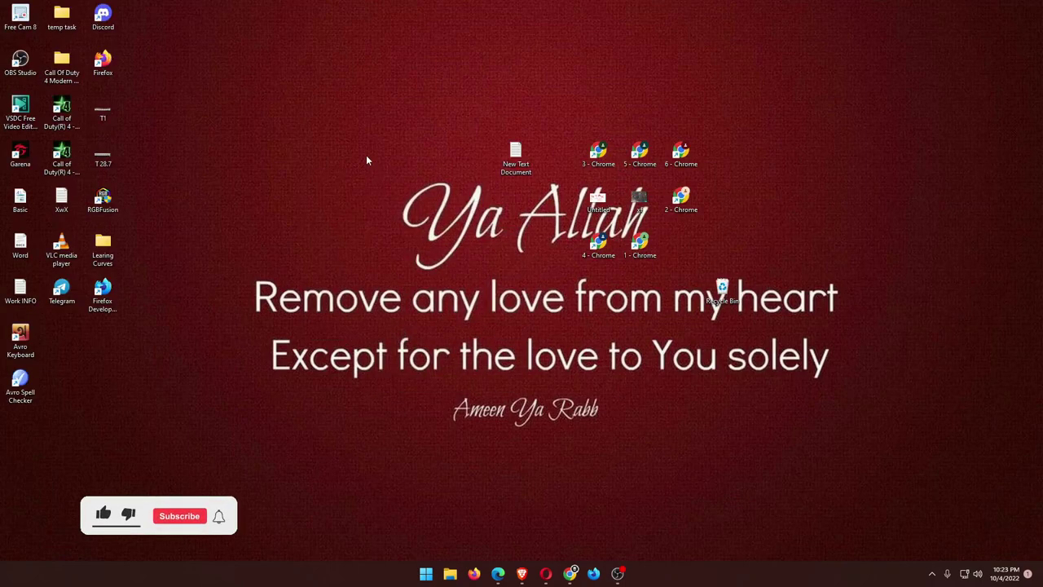
right_click(366, 160)
left_click(430, 203)
right_click(389, 136)
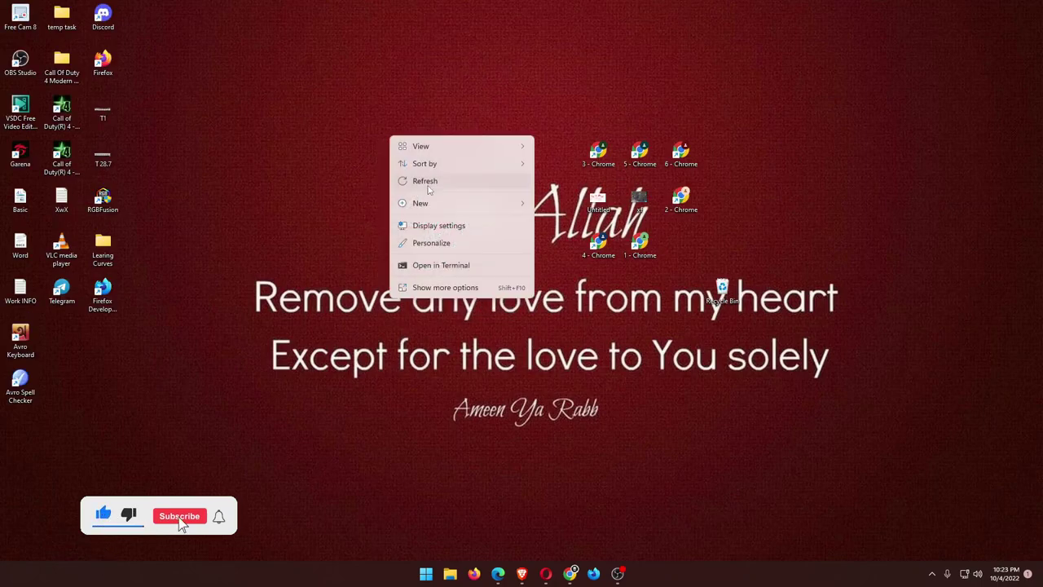
left_click(427, 189)
right_click(384, 133)
left_click(419, 178)
right_click(384, 127)
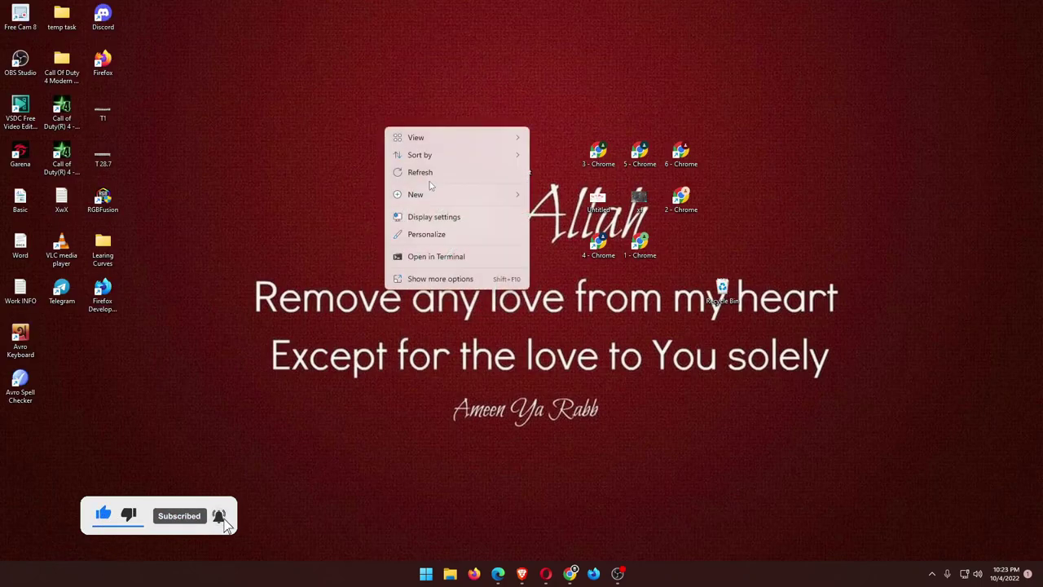
left_click(430, 176)
right_click(378, 123)
left_click(415, 165)
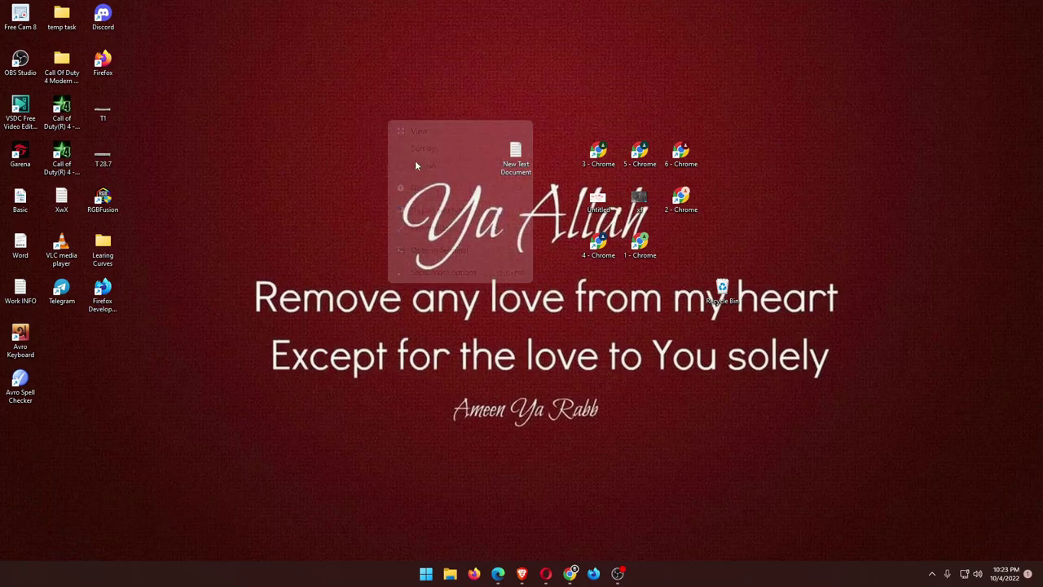
left_click(415, 166)
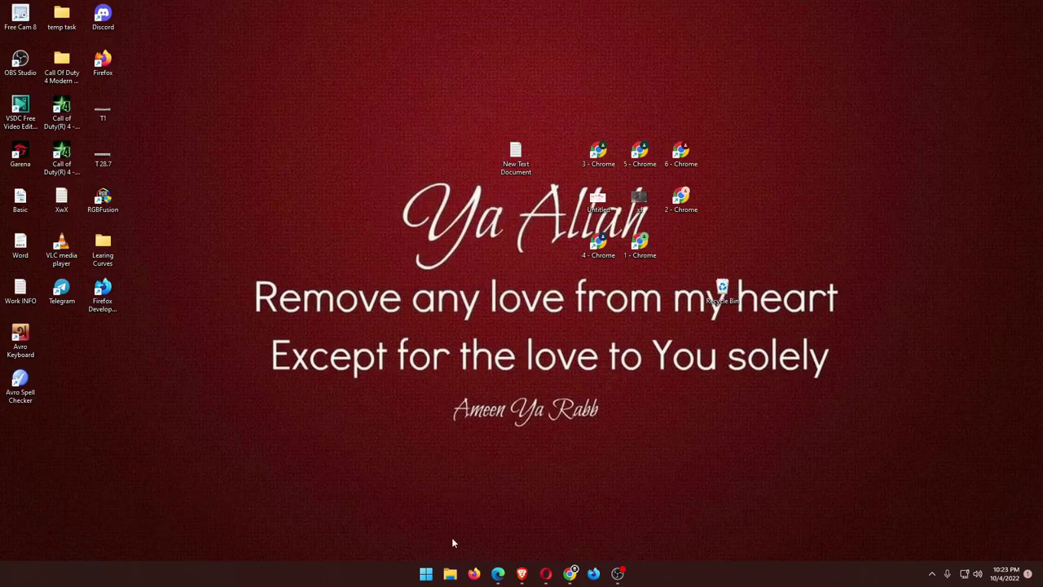
Step: Open File Explorer and go to the This PC location showing the folders and drives
left_click(450, 573)
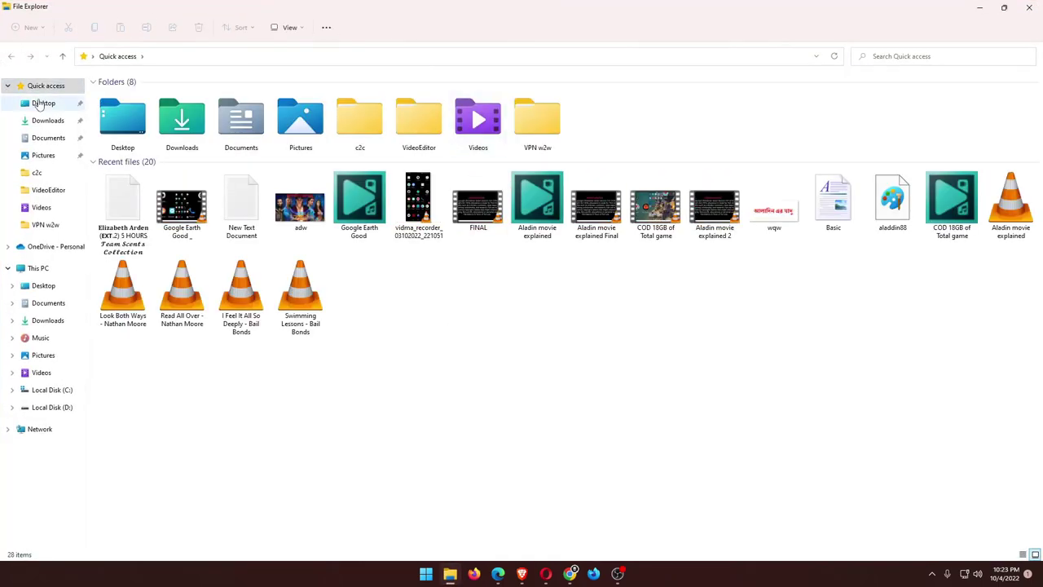
left_click(39, 104)
left_click(36, 274)
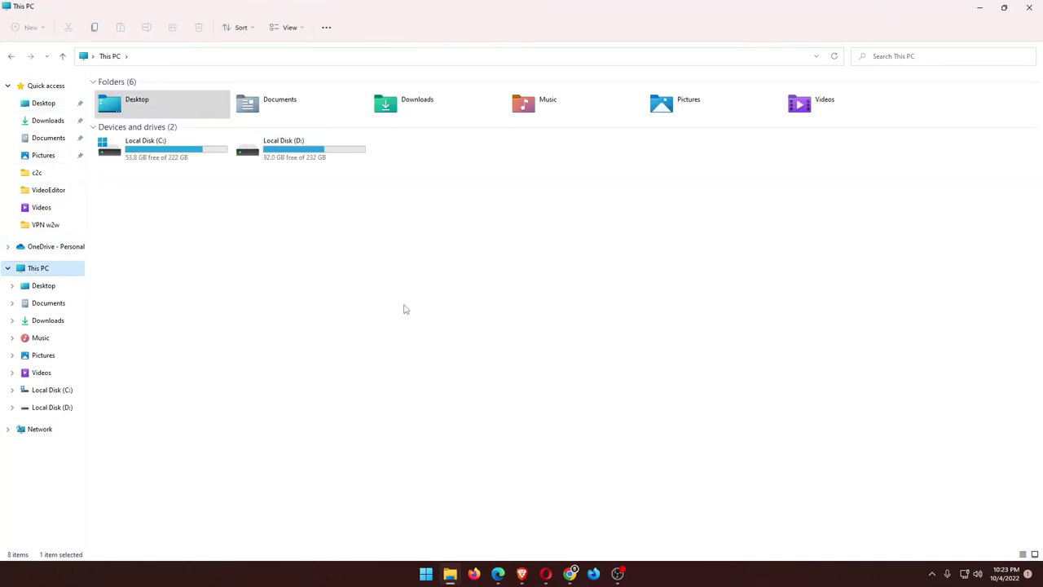
left_click(127, 56)
left_click(94, 56)
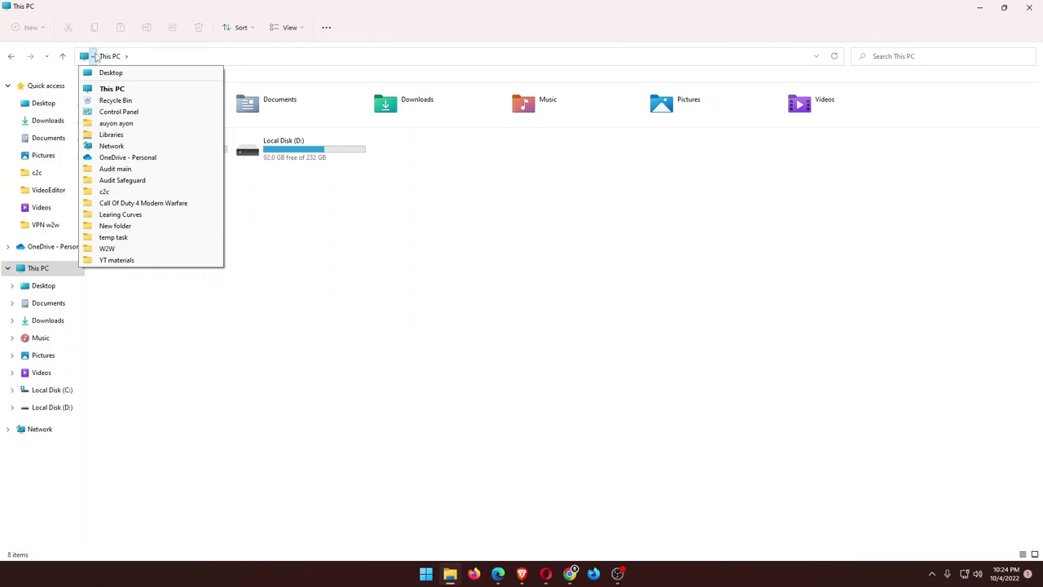
left_click(117, 57)
left_click(127, 56)
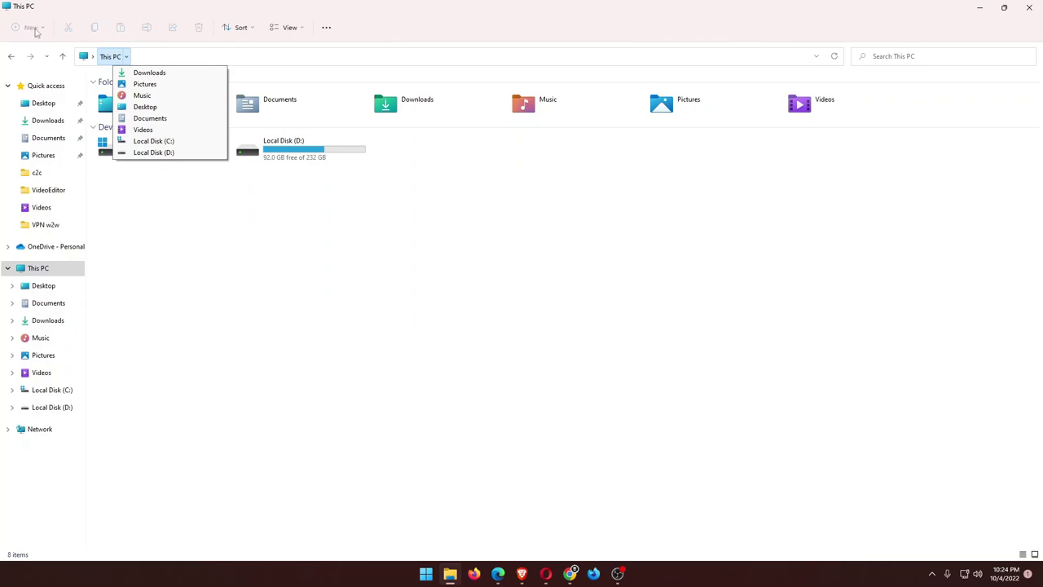
left_click(302, 29)
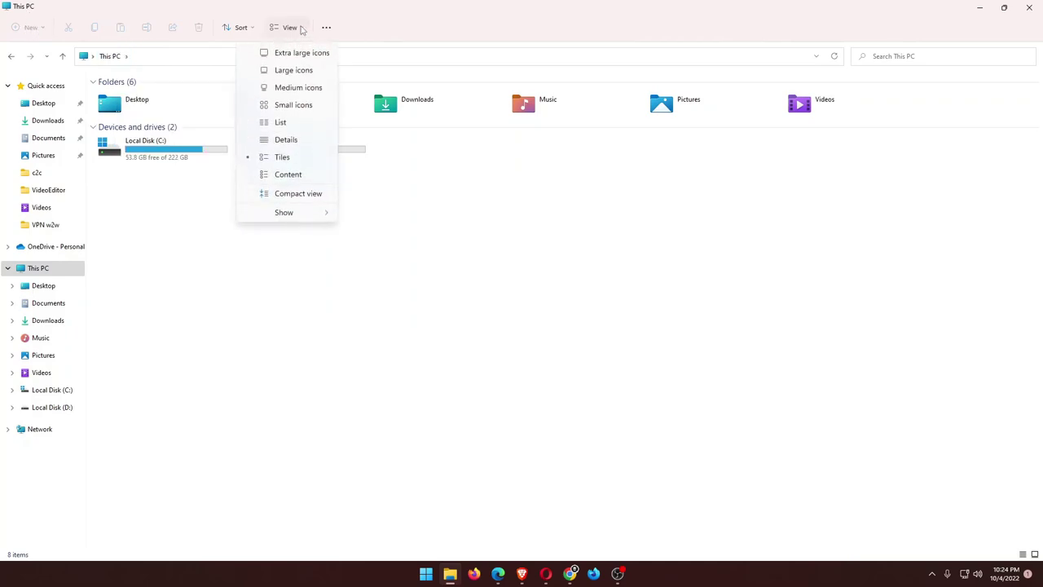
left_click(301, 29)
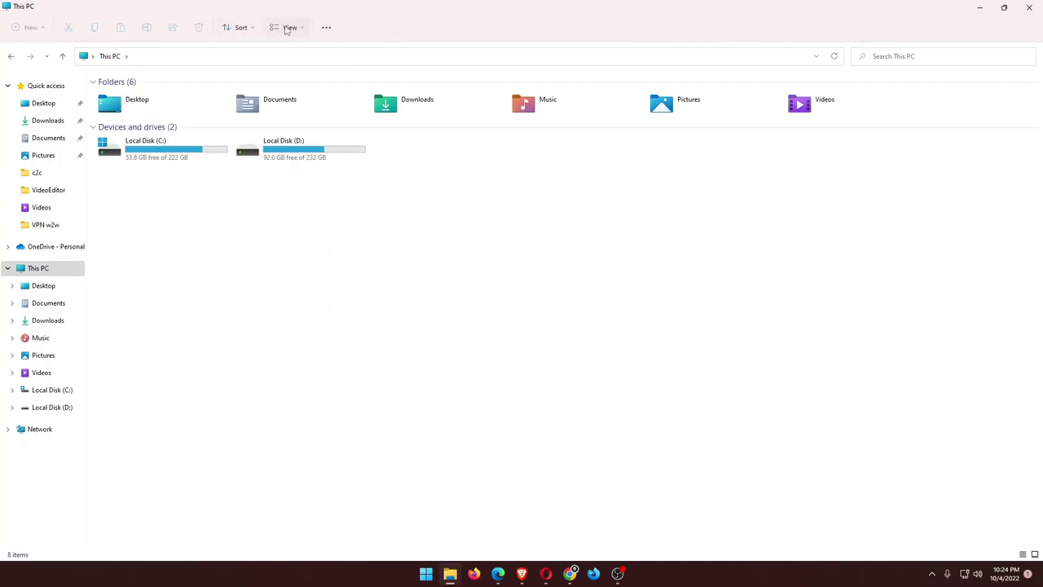
left_click(297, 28)
left_click(296, 28)
left_click(326, 27)
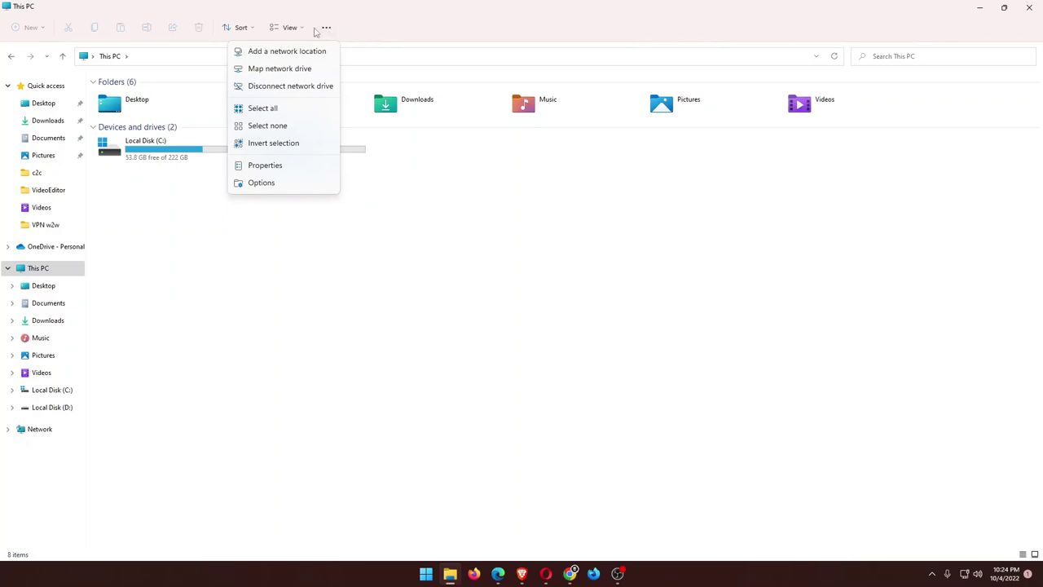
left_click(303, 29)
left_click(301, 30)
left_click(301, 31)
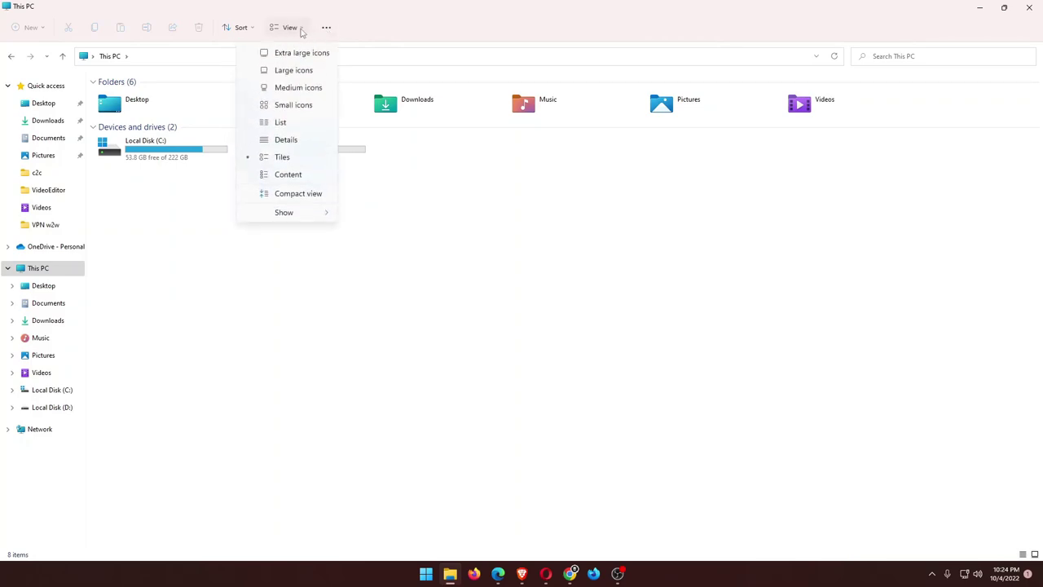
left_click(301, 31)
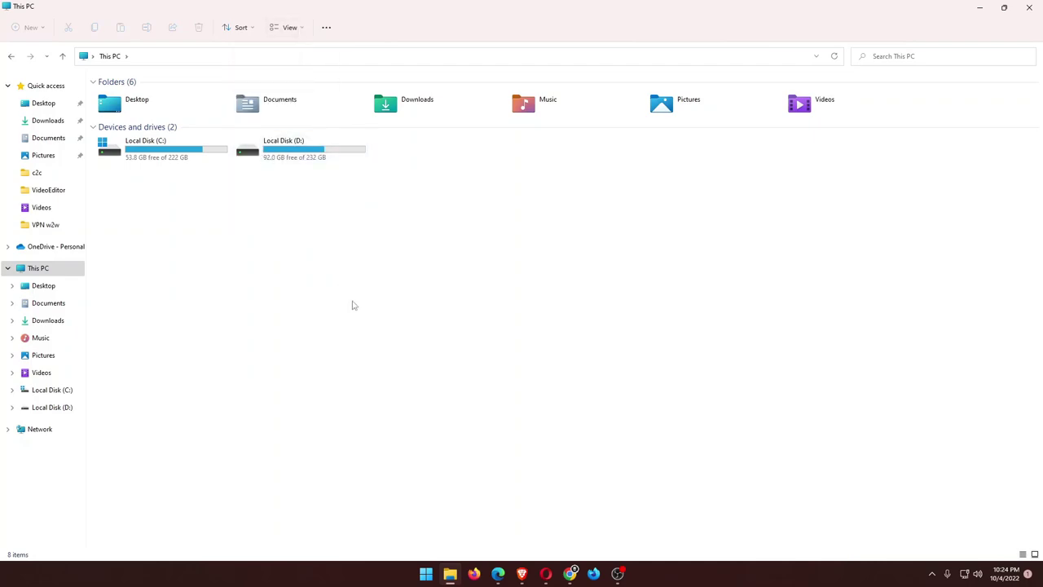
Step: Search Windows from the Start menu for "install or uninstall programs"
key("super")
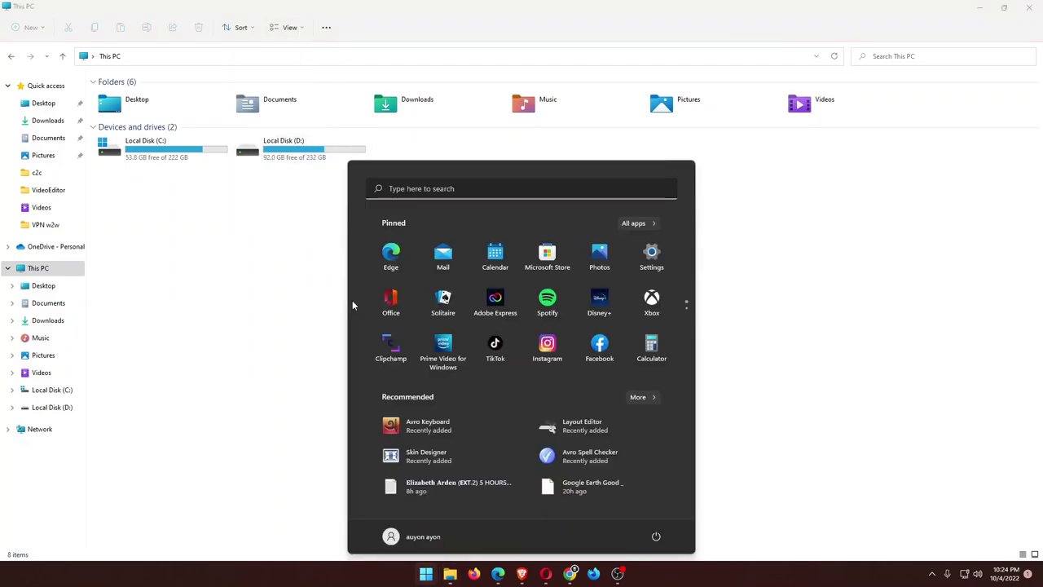
type("install")
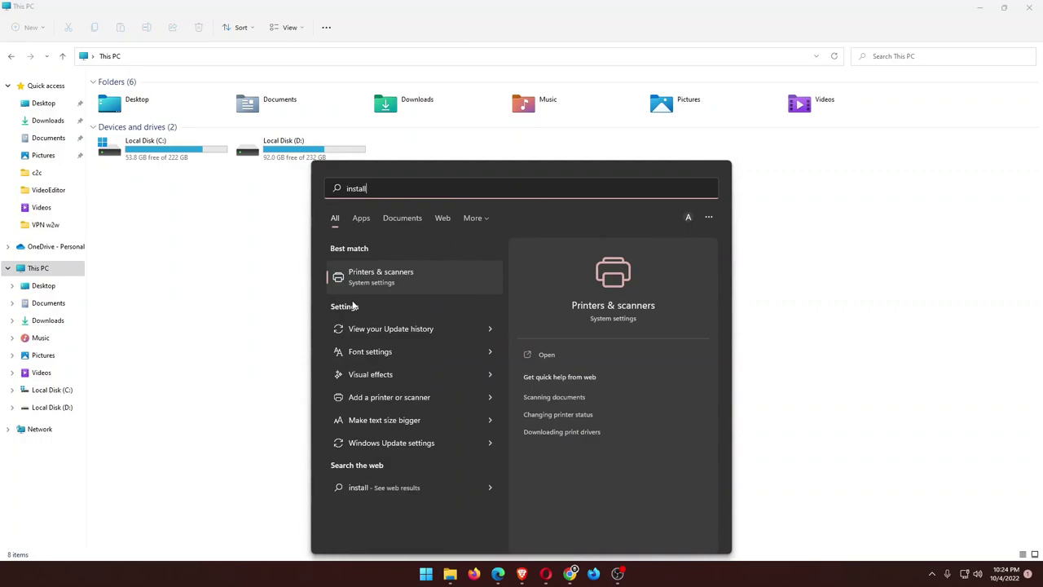
type(" o")
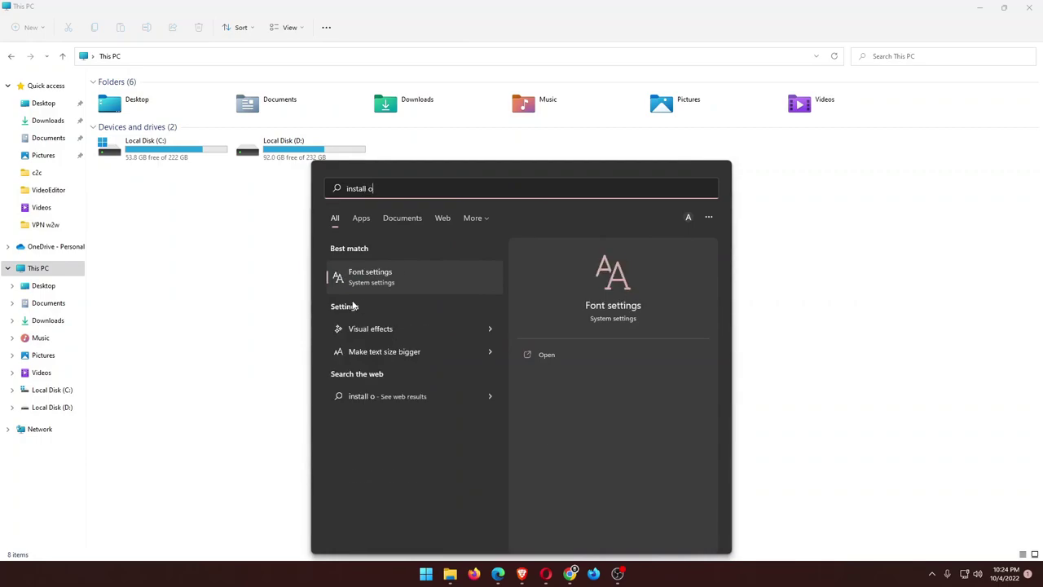
type("r un")
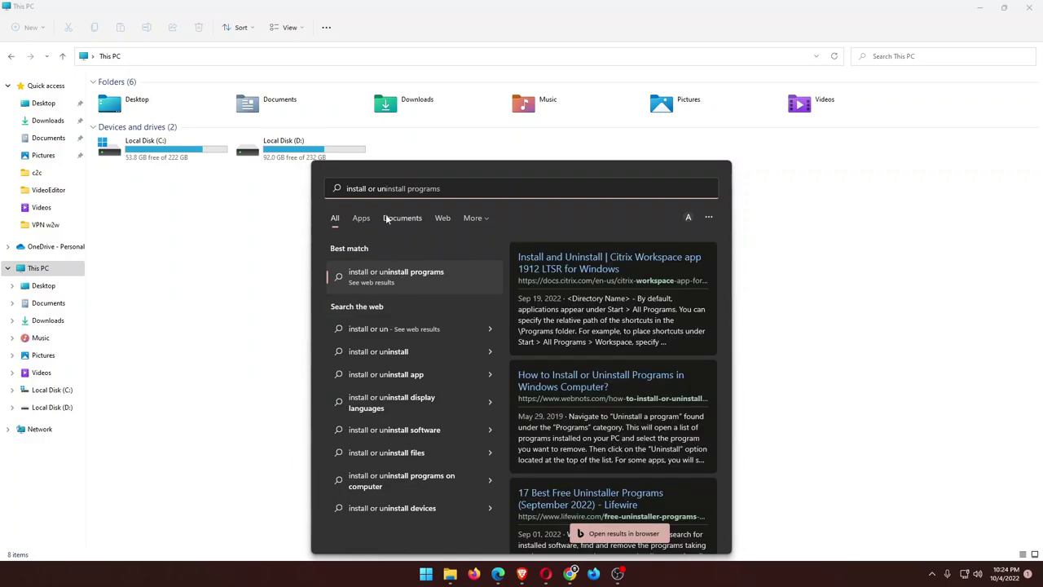
key("Right")
Step: Replace the Windows search text with "Uninsta", open the Settings app from the results and maximize its window
key("ctrl+a")
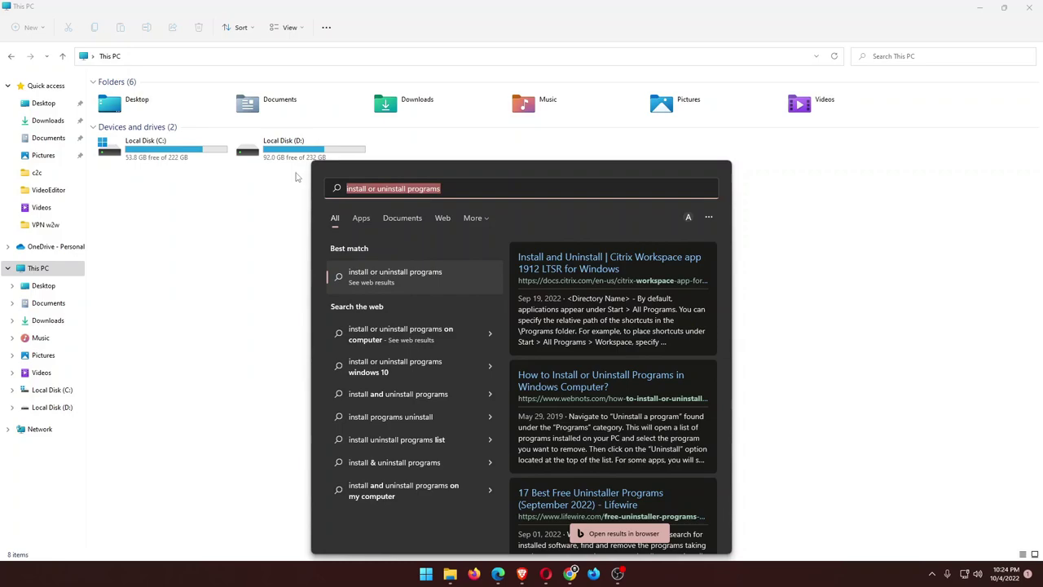
type("Uninsta")
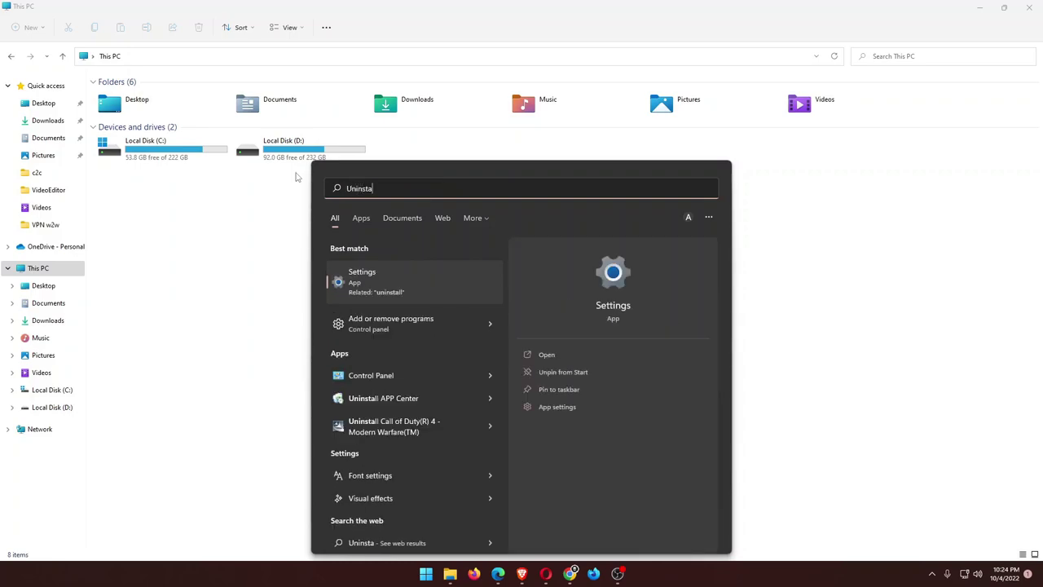
left_click(353, 285)
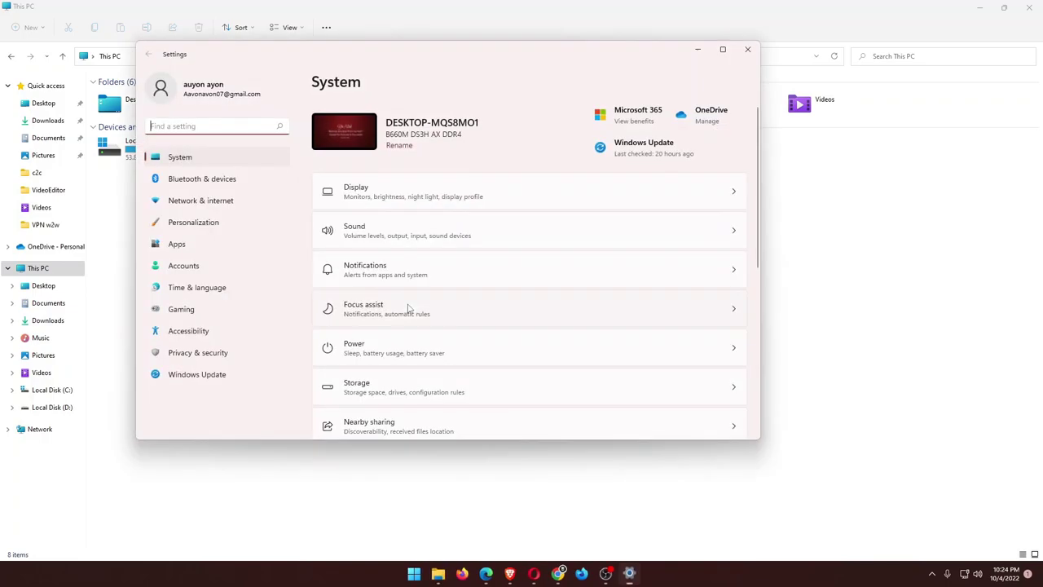
left_click(722, 51)
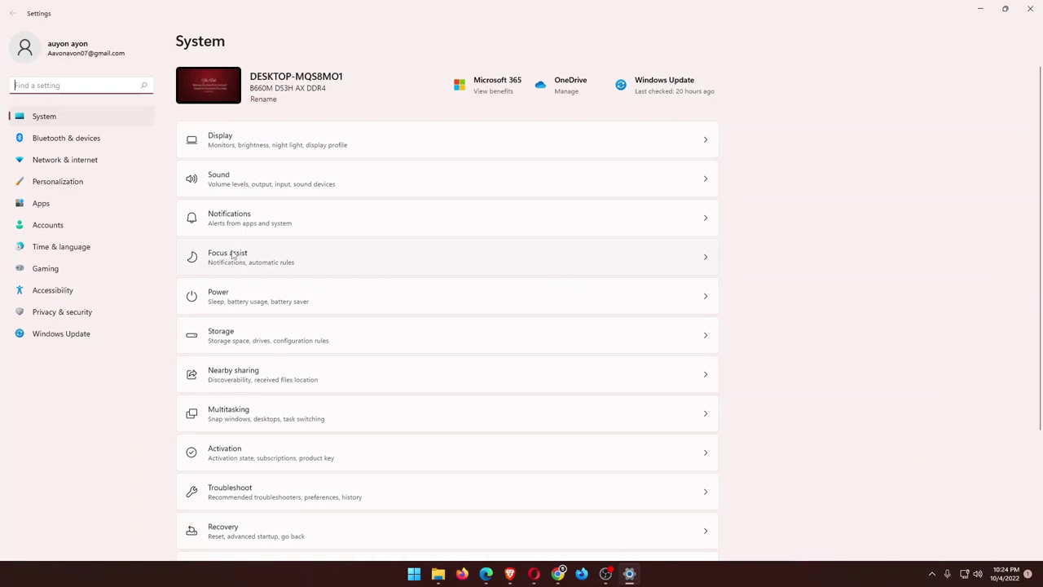
Step: Look over the System settings categories and open the Apps settings
scroll(328, 426, "down", 3)
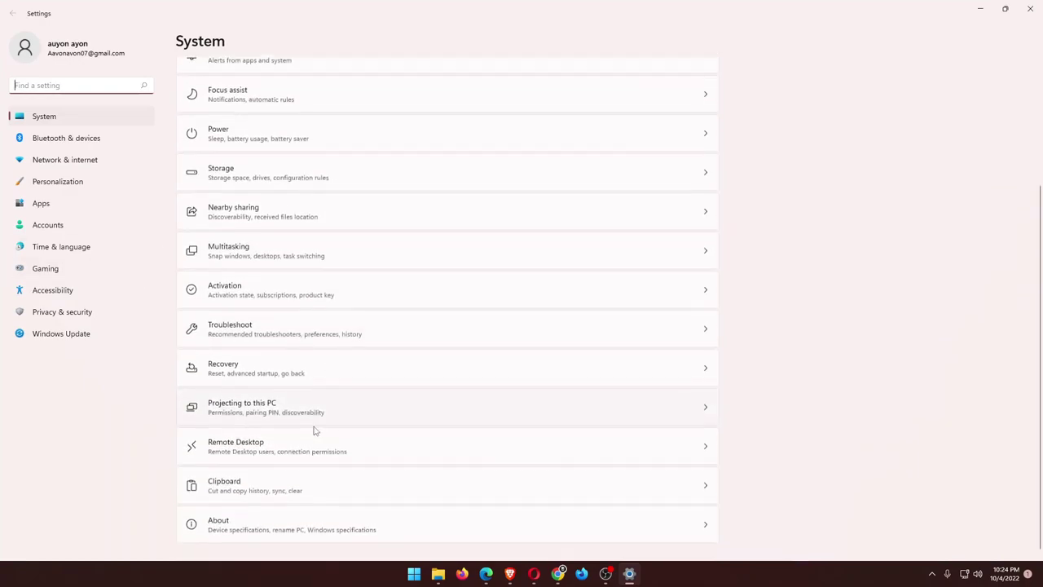
scroll(326, 416, "up", 3)
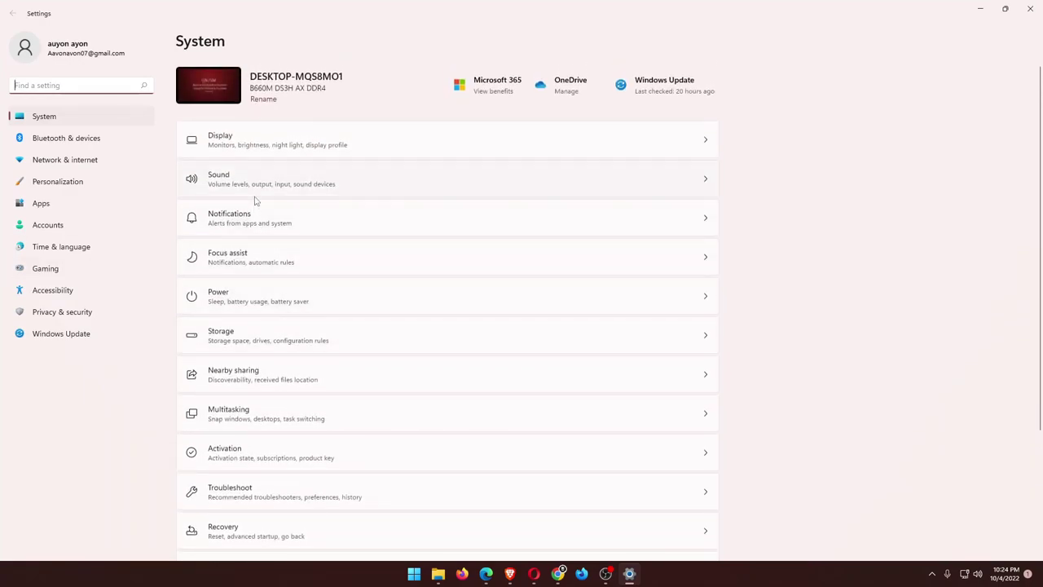
left_click(52, 211)
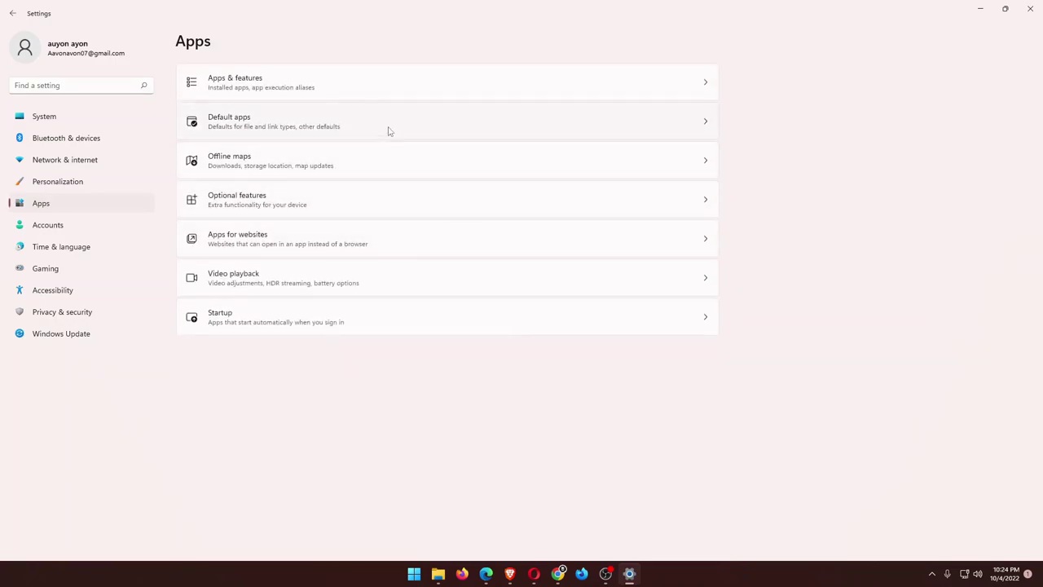
Step: Open the Default apps settings and look through the whole list of applications for an uninstall option
left_click(436, 123)
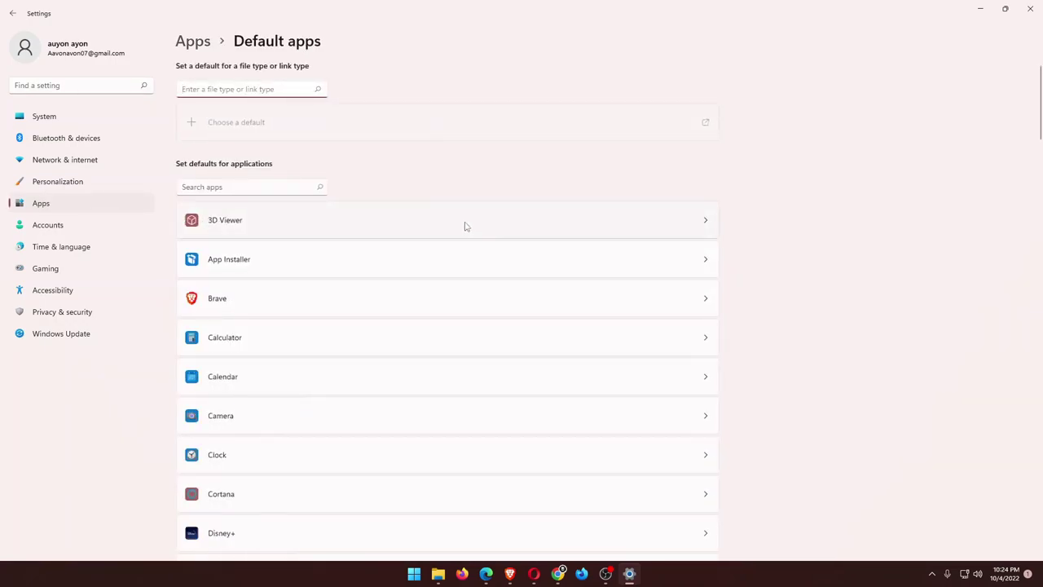
scroll(472, 212, "down", 5)
scroll(472, 219, "down", 5)
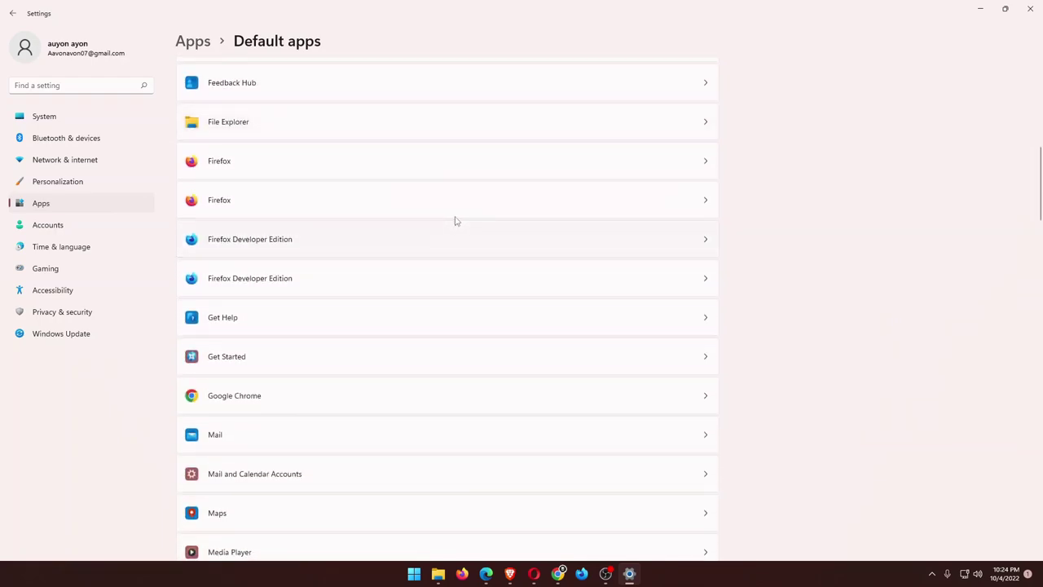
scroll(480, 215, "down", 1)
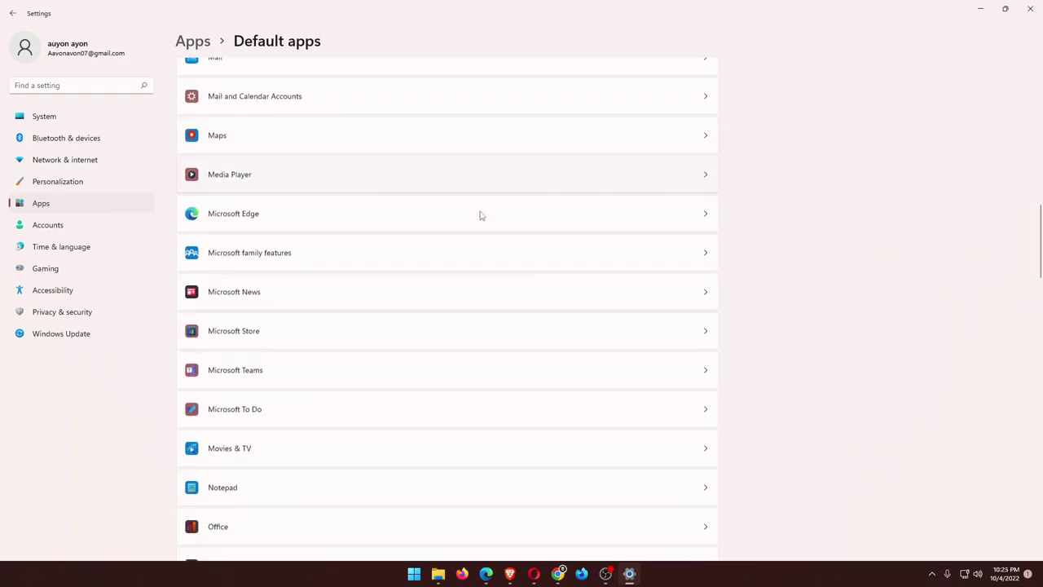
scroll(479, 215, "down", 6)
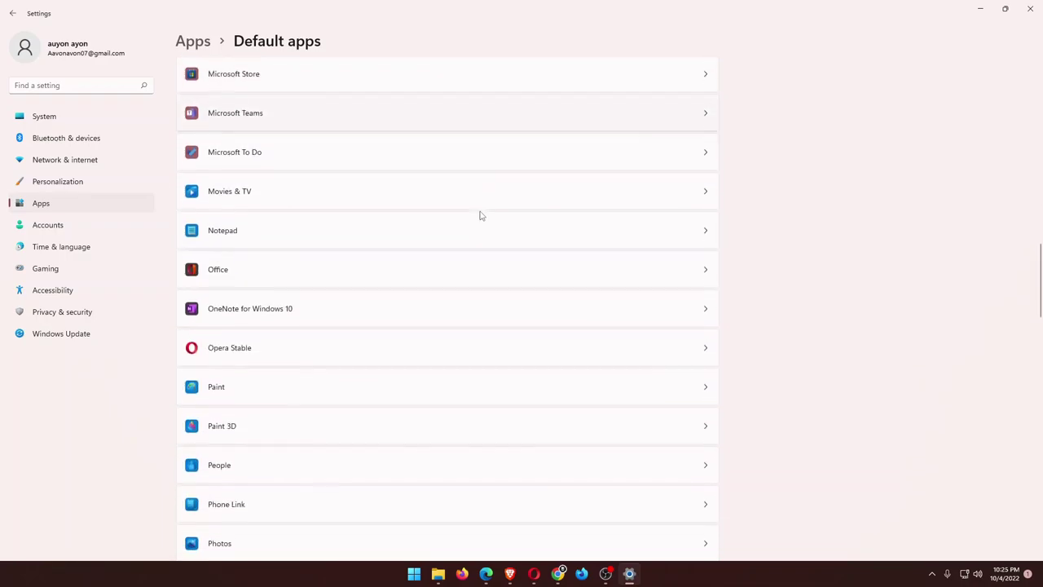
scroll(479, 215, "down", 5)
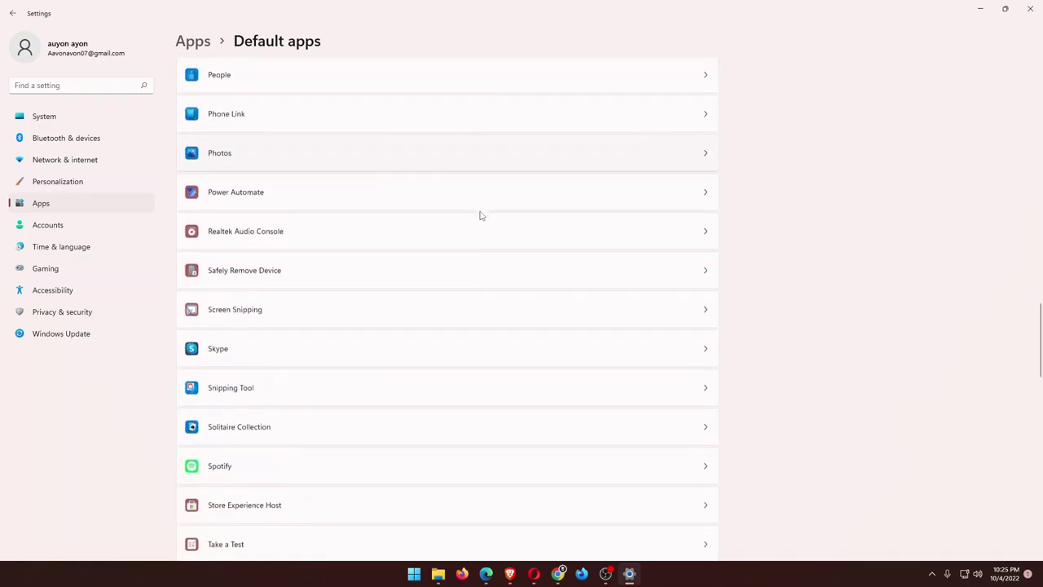
scroll(480, 215, "up", 18)
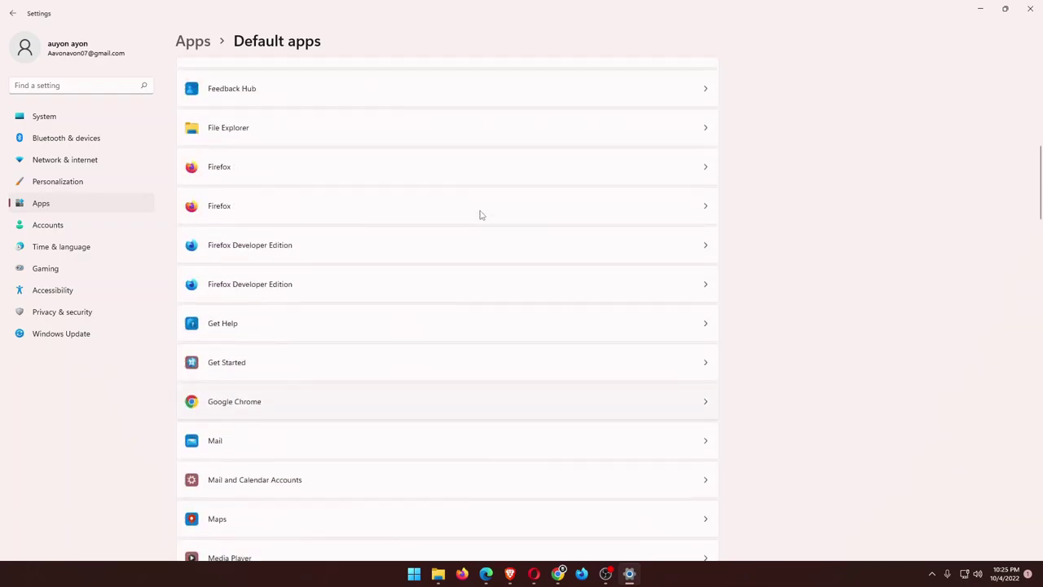
scroll(480, 215, "up", 3)
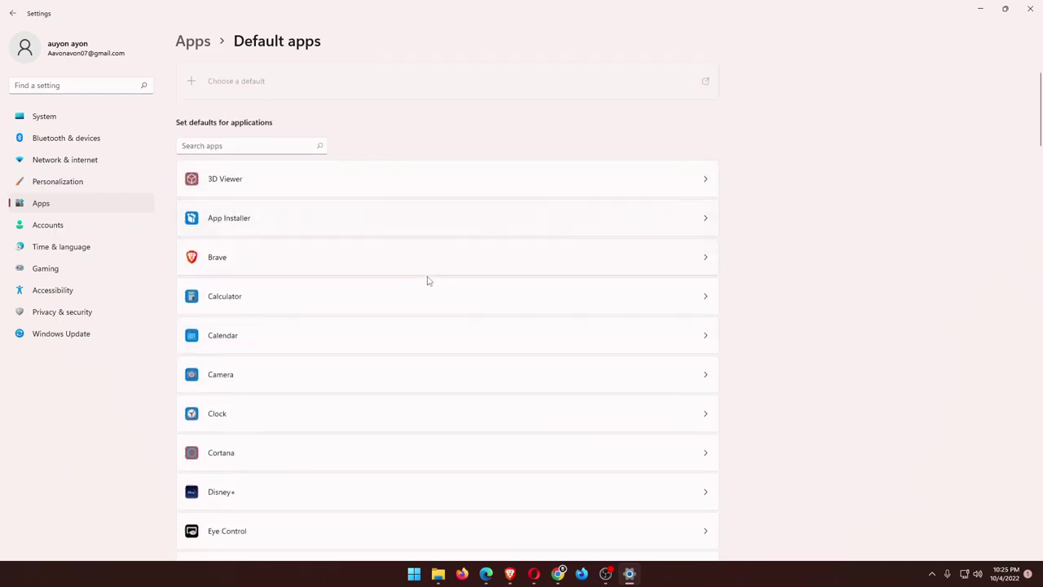
scroll(476, 313, "down", 10)
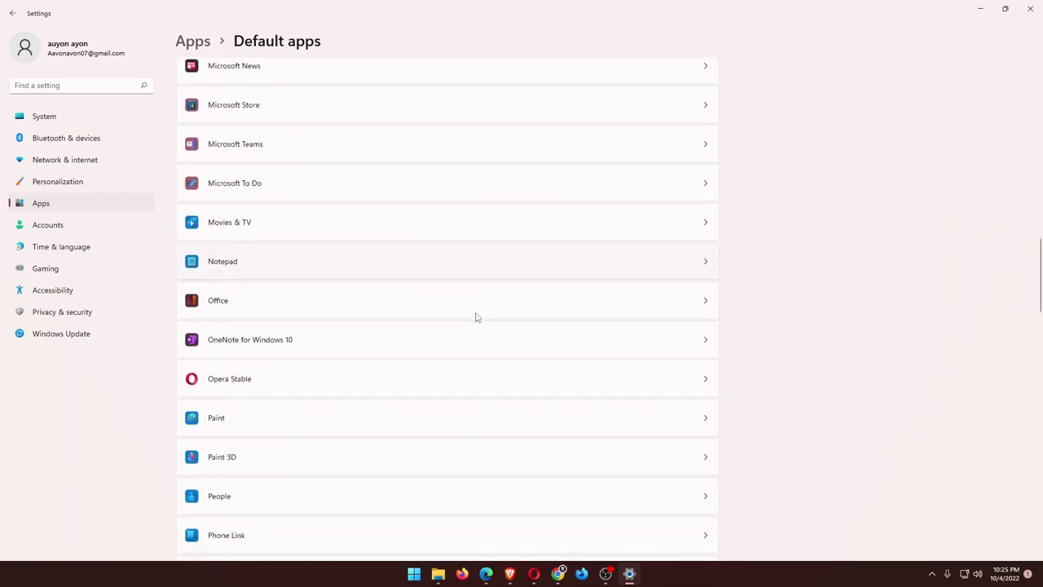
scroll(476, 316, "down", 6)
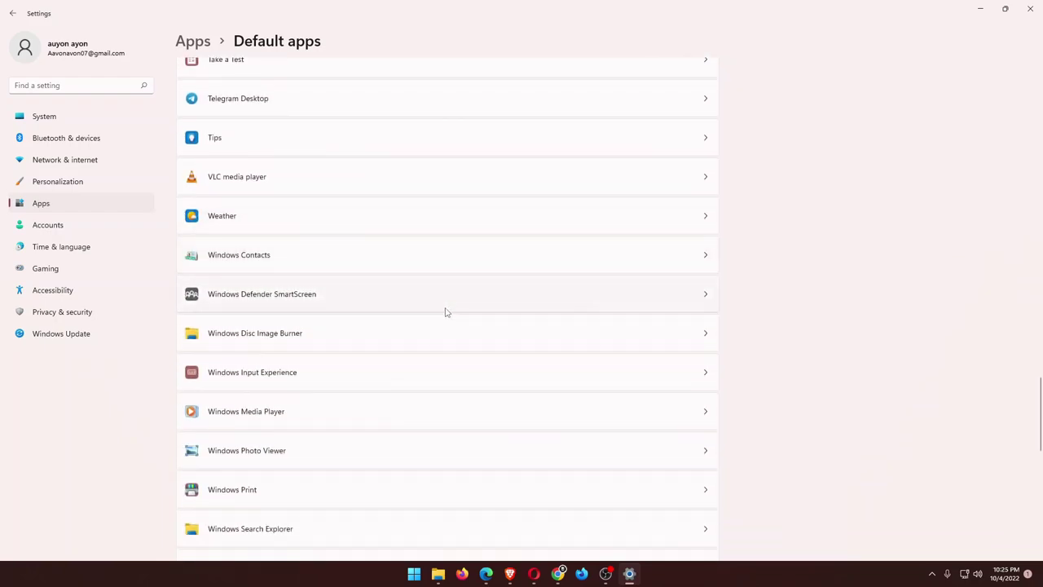
scroll(446, 311, "down", 4)
scroll(446, 311, "down", 3)
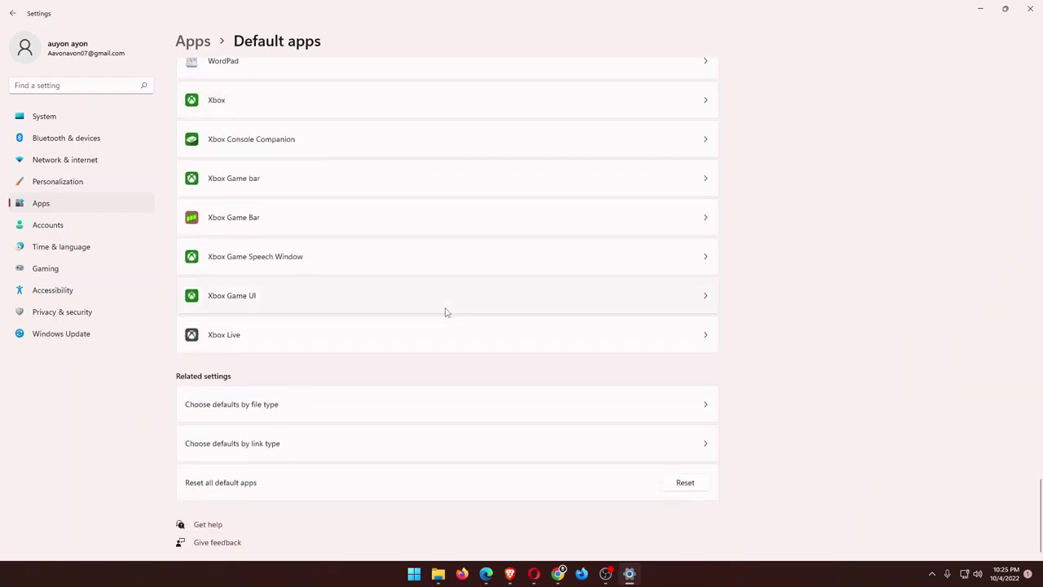
scroll(446, 311, "up", 4)
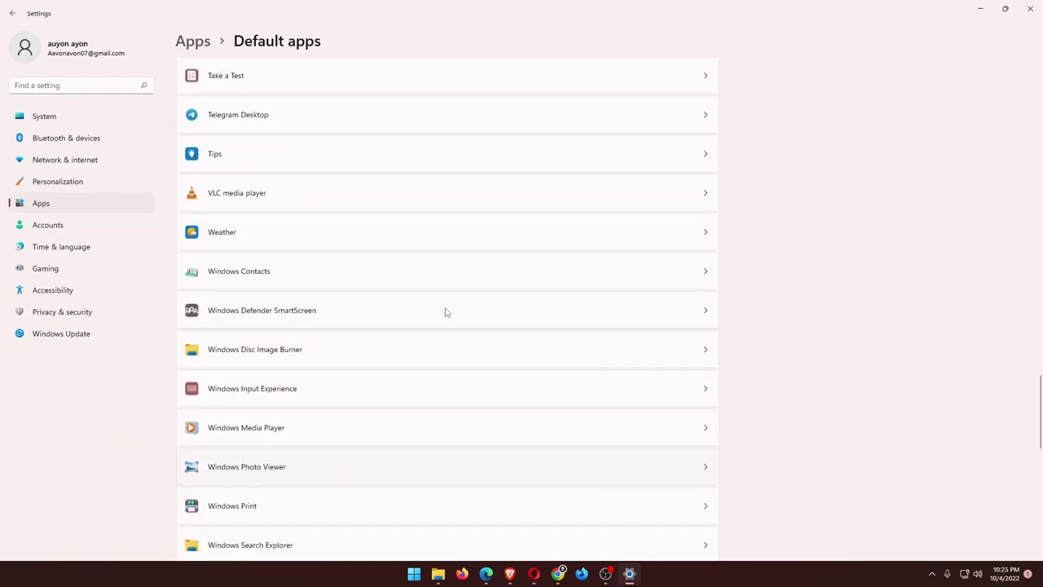
scroll(446, 311, "up", 6)
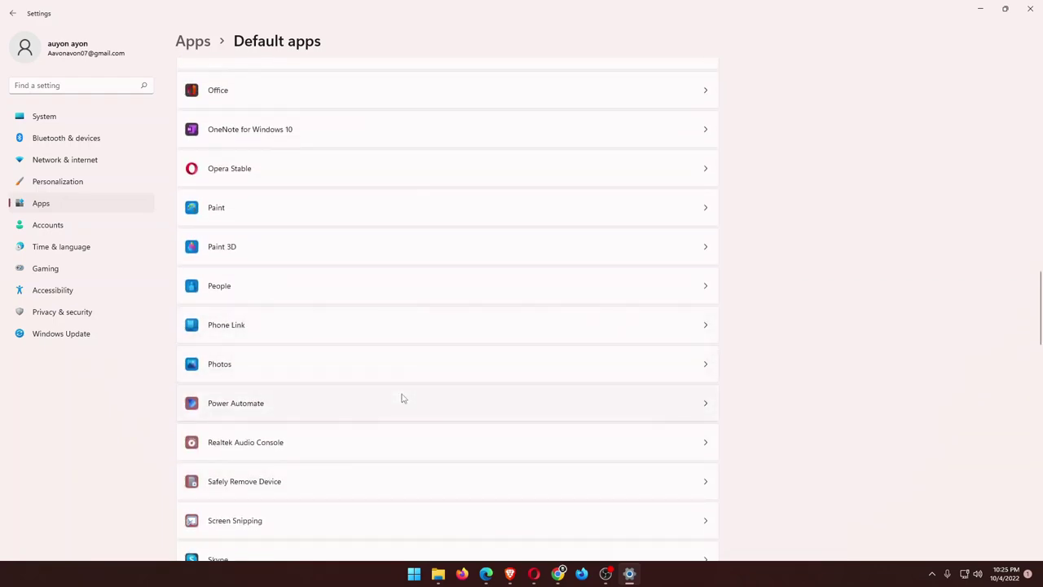
scroll(402, 397, "up", 5)
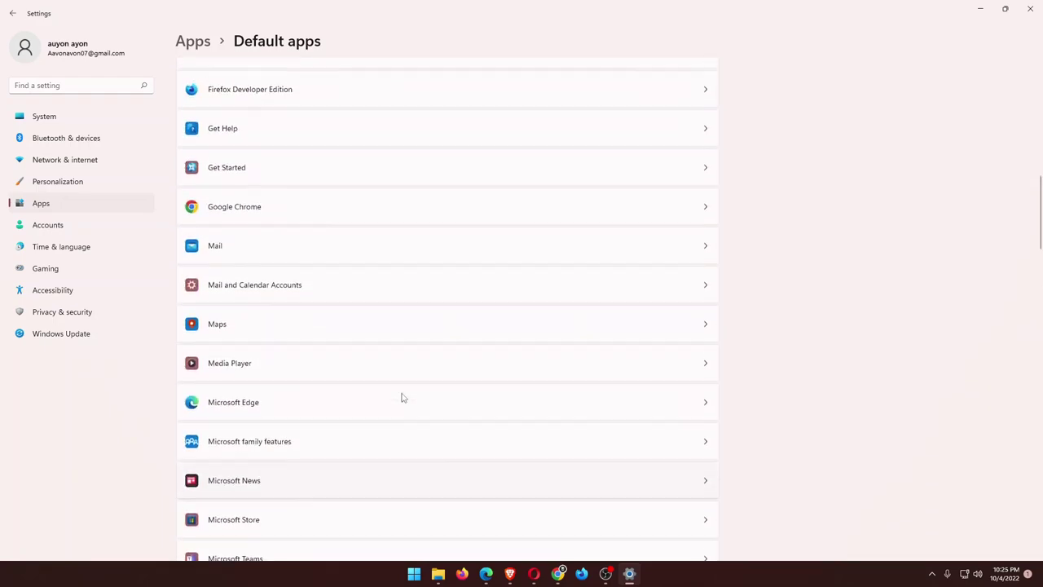
scroll(401, 398, "up", 3)
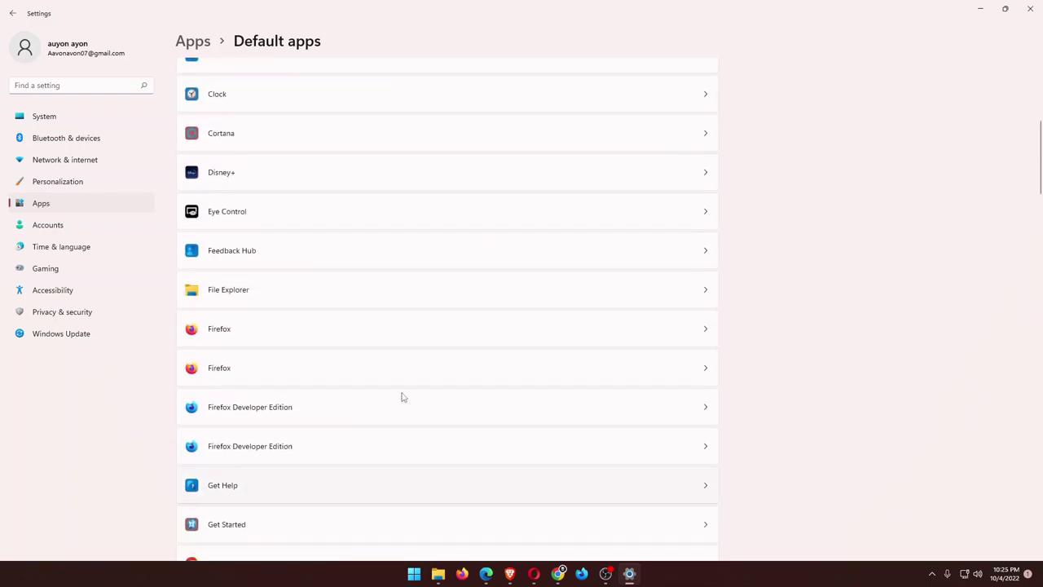
scroll(401, 397, "up", 2)
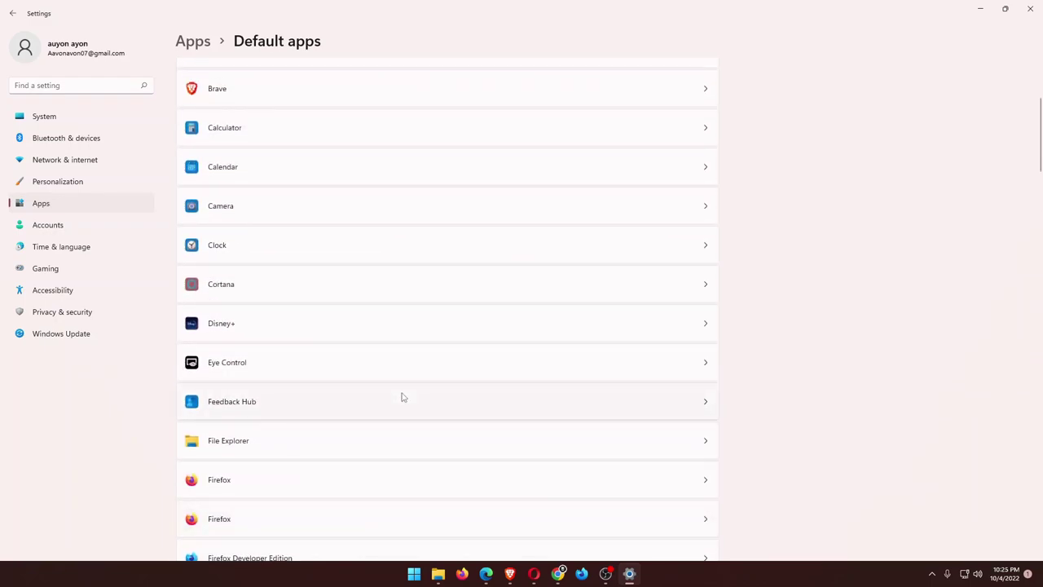
scroll(402, 397, "up", 1)
scroll(402, 398, "up", 1)
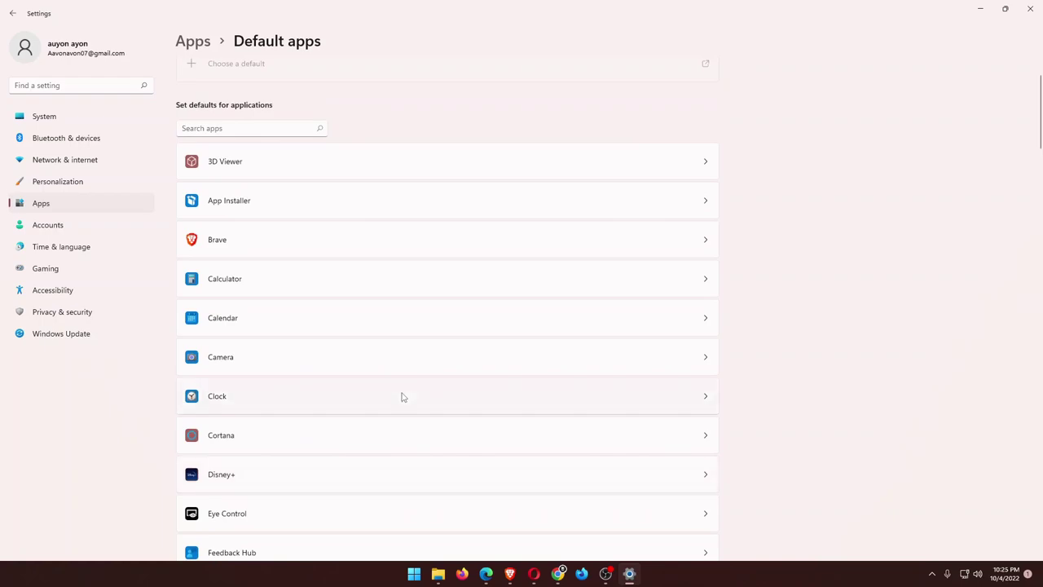
scroll(402, 397, "up", 1)
scroll(402, 398, "down", 20)
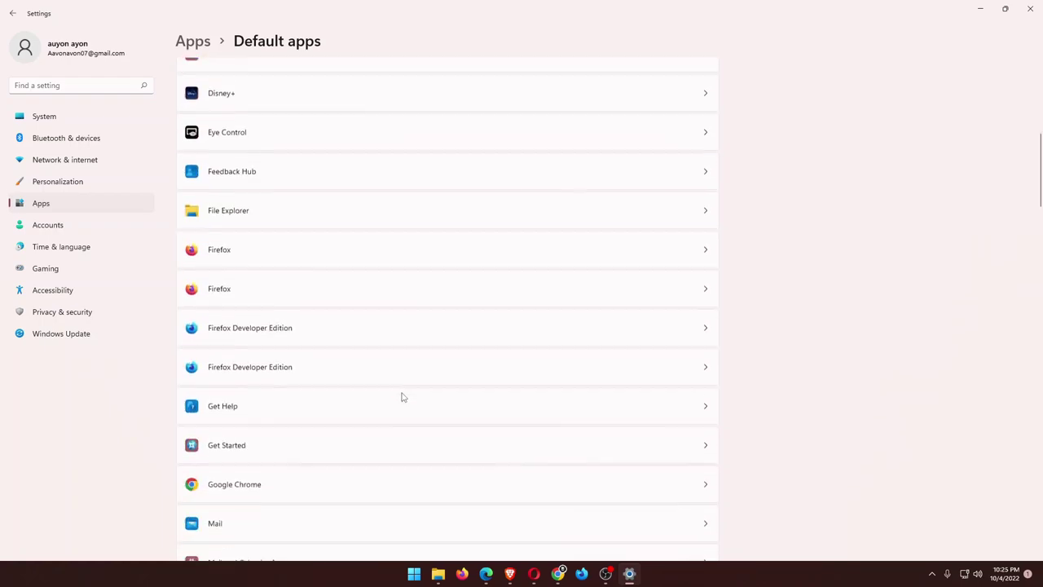
scroll(402, 398, "down", 2)
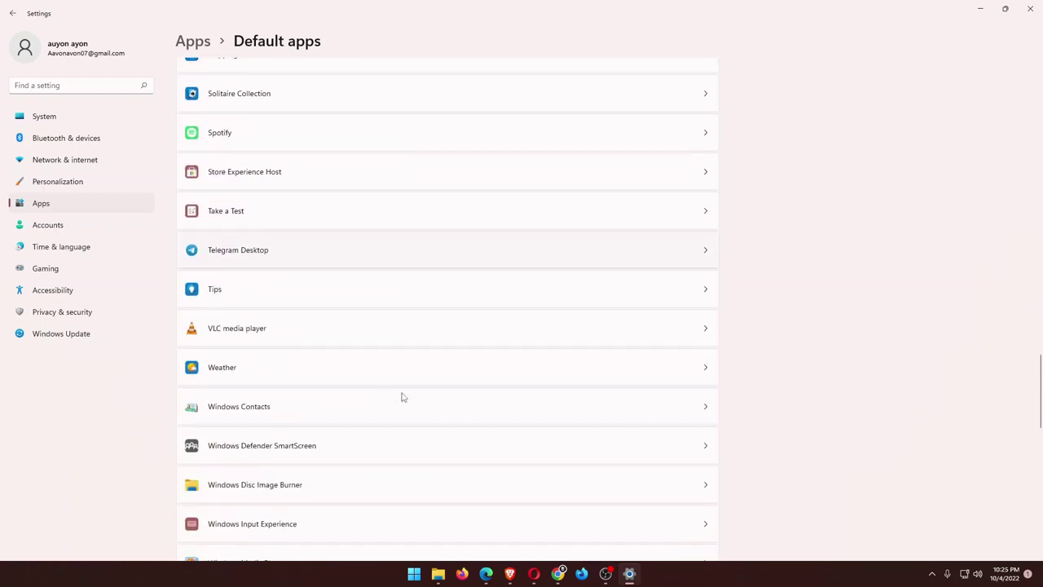
scroll(401, 398, "down", 6)
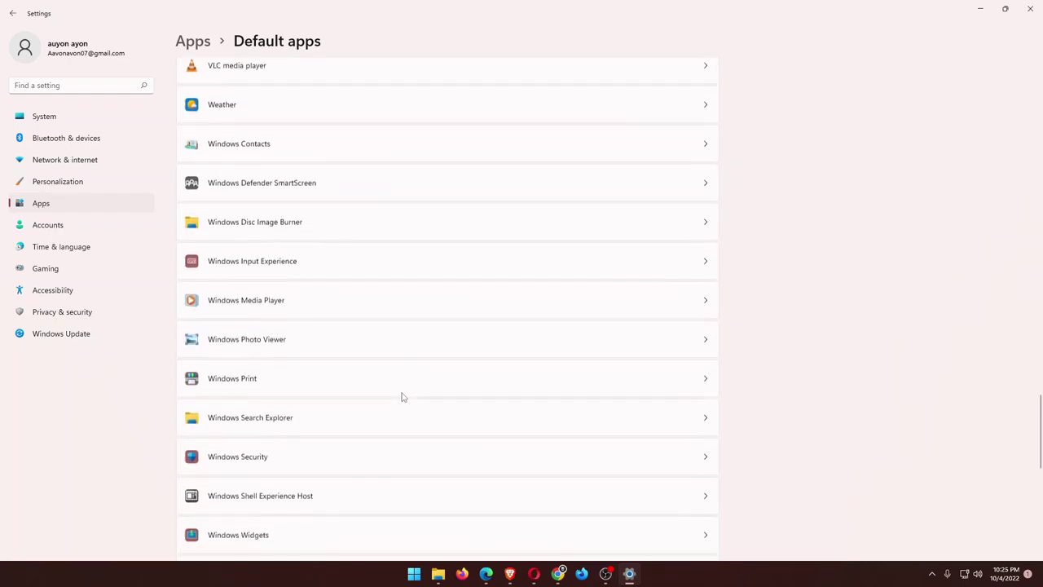
scroll(401, 398, "down", 5)
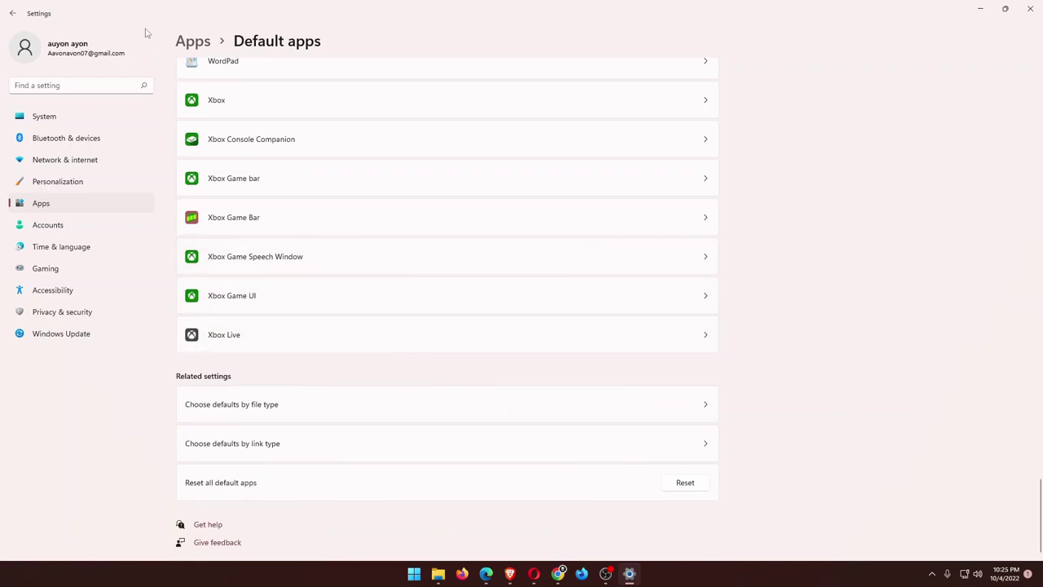
Step: Return to the Apps settings and open Apps & features with the list of installed apps
left_click(192, 41)
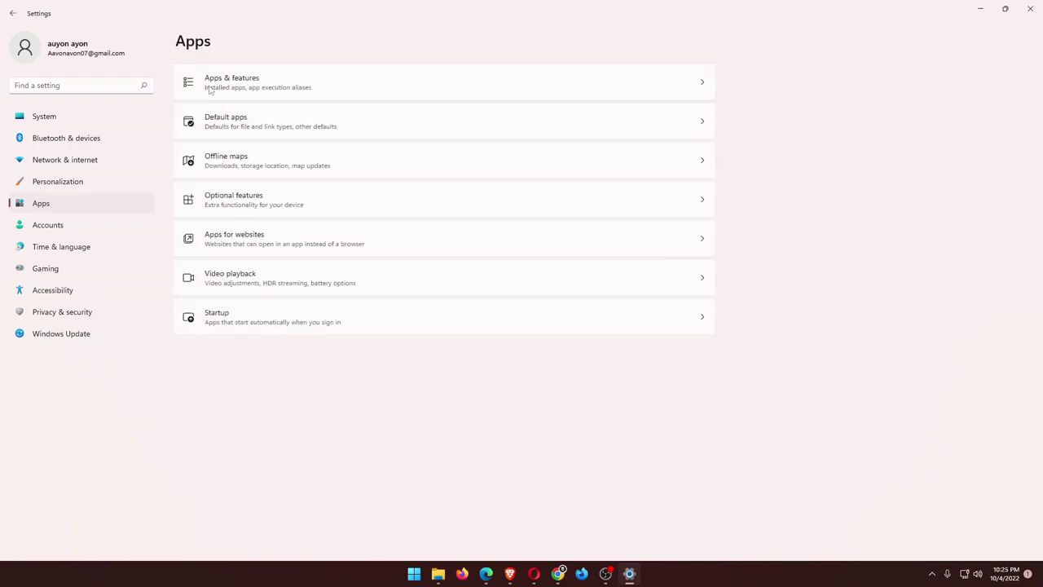
left_click(318, 121)
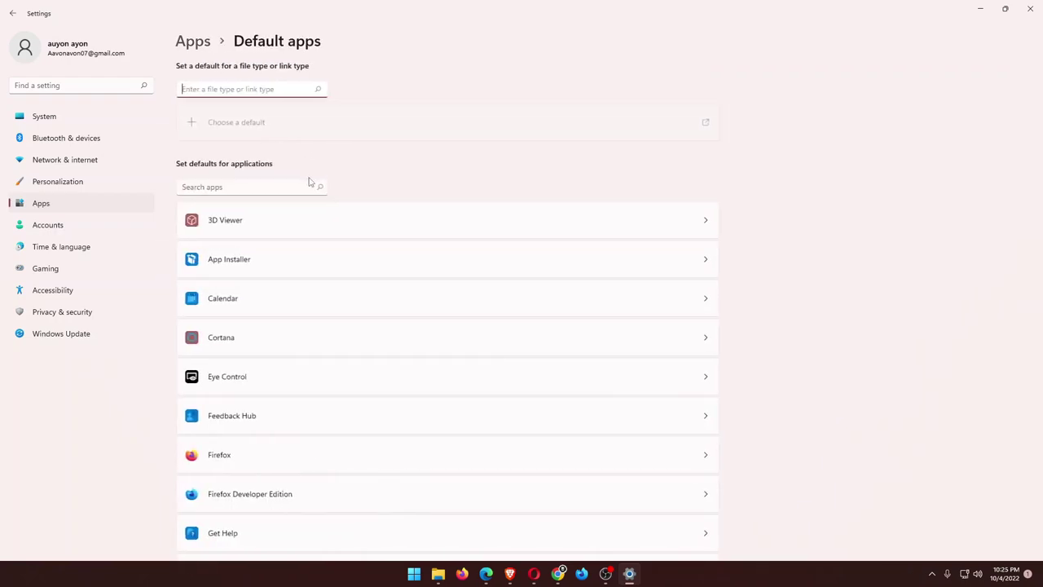
left_click(183, 47)
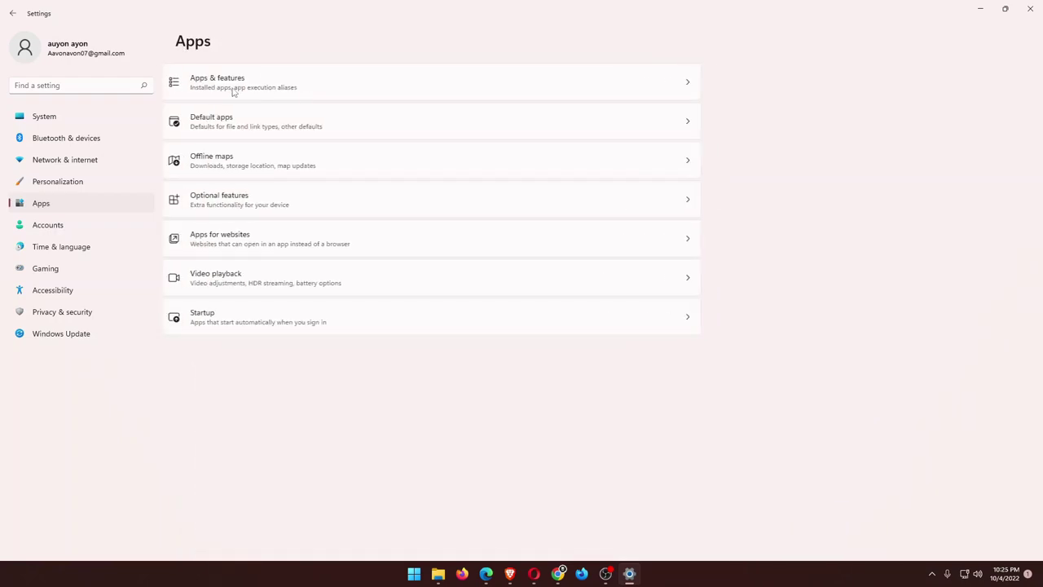
left_click(275, 86)
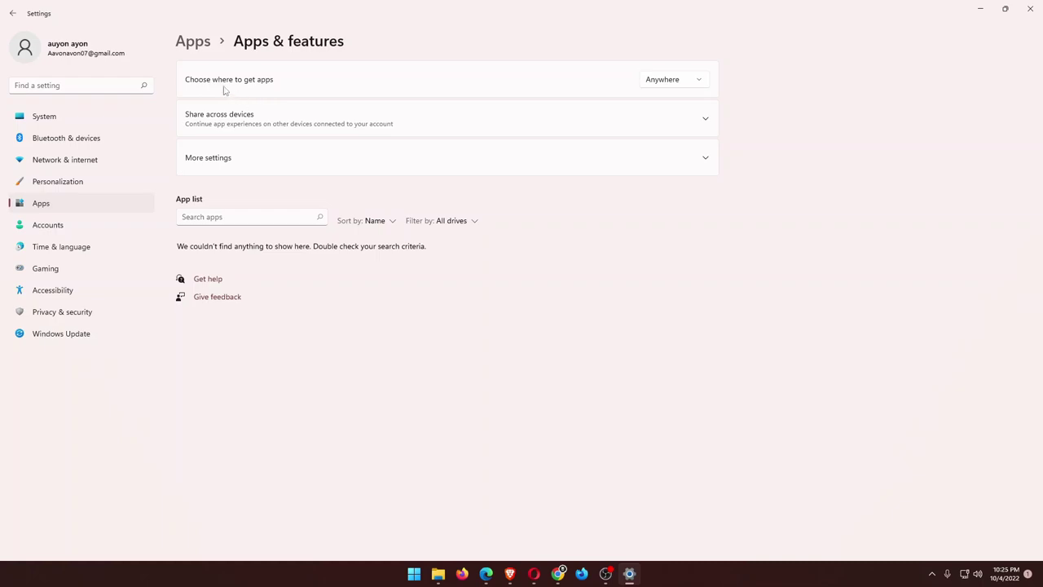
left_click(205, 39)
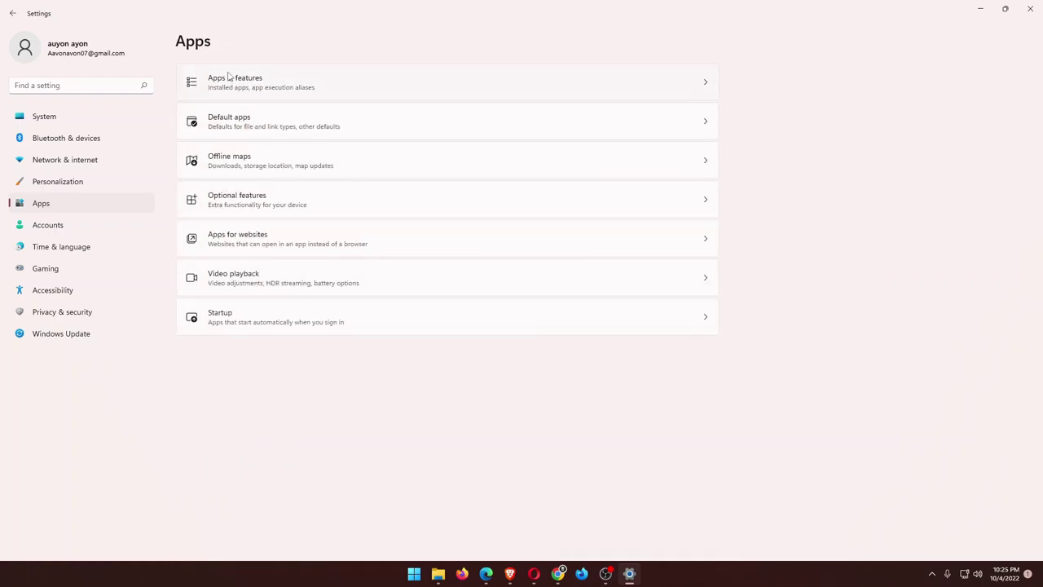
left_click(229, 78)
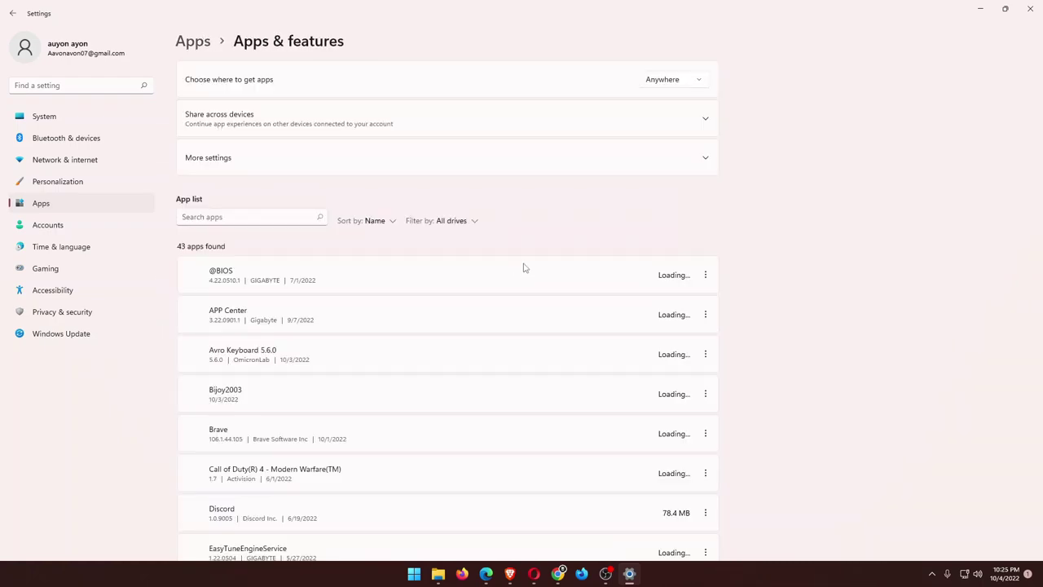
Step: Uninstall Bijoy2003 from the installed apps list, confirming the complete removal of the program and all its components
scroll(562, 281, "down", 3)
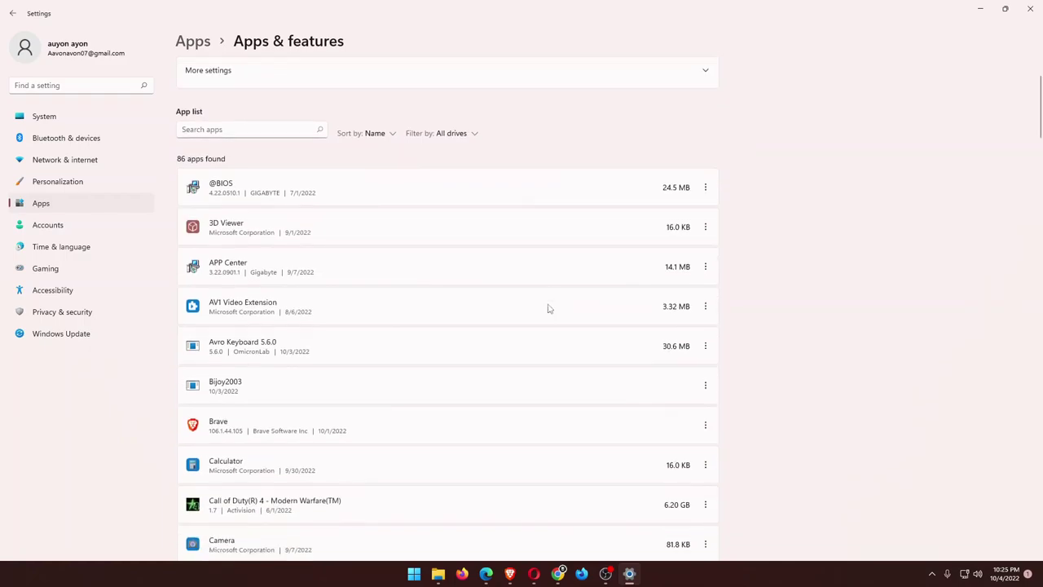
left_click(704, 322)
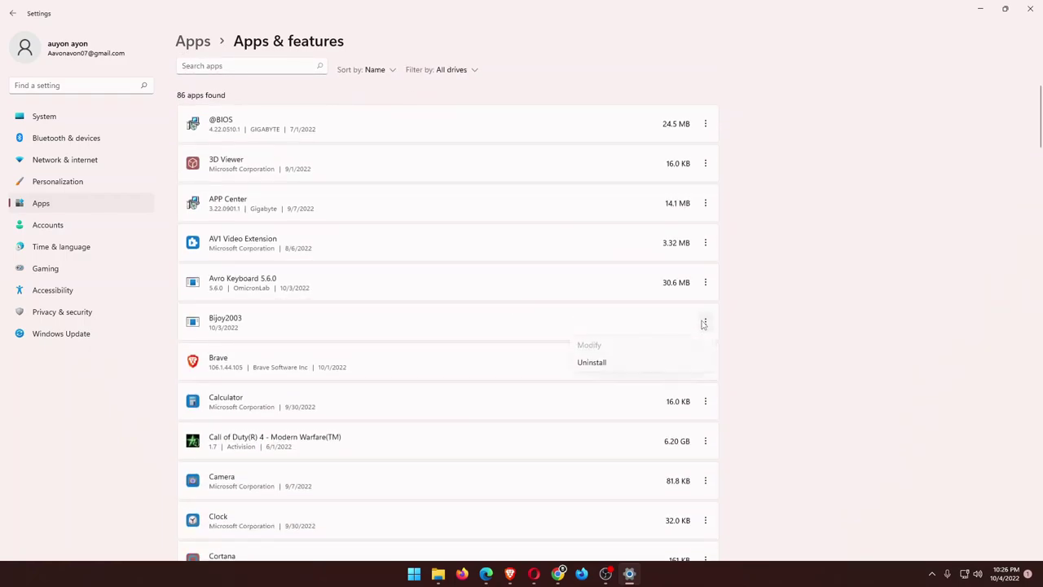
left_click(592, 361)
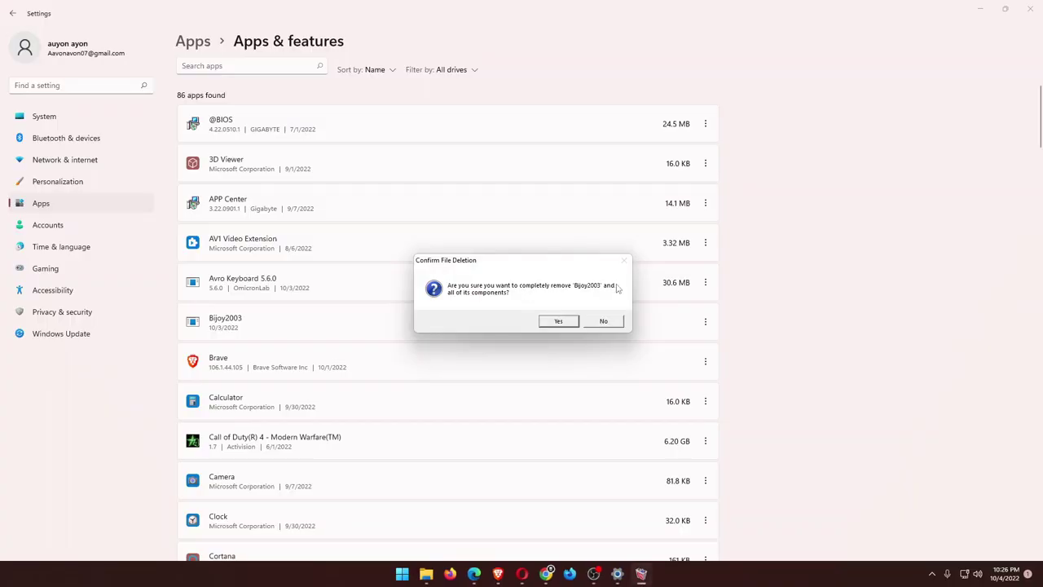
left_click(558, 321)
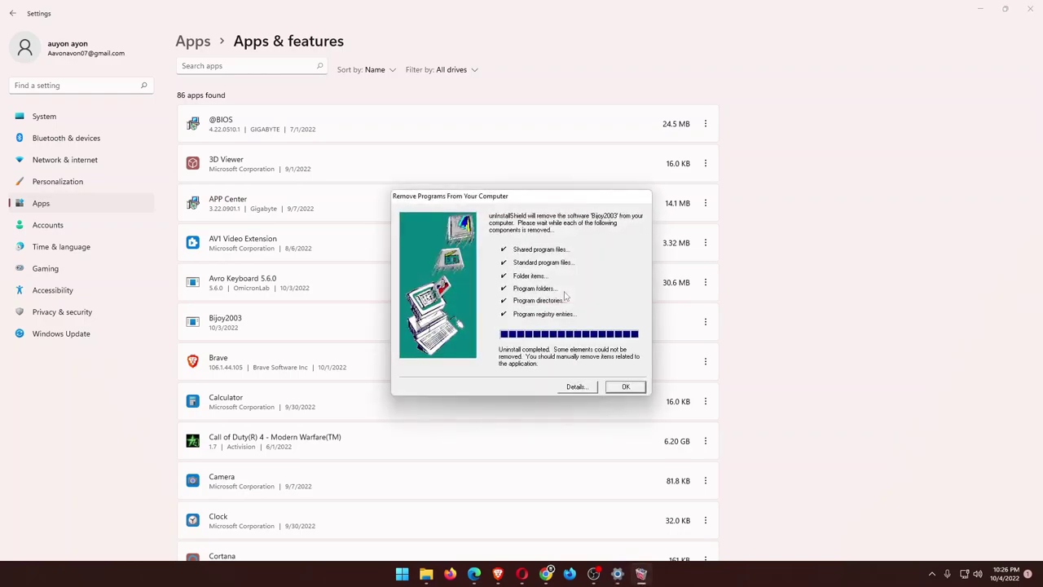
left_click(615, 388)
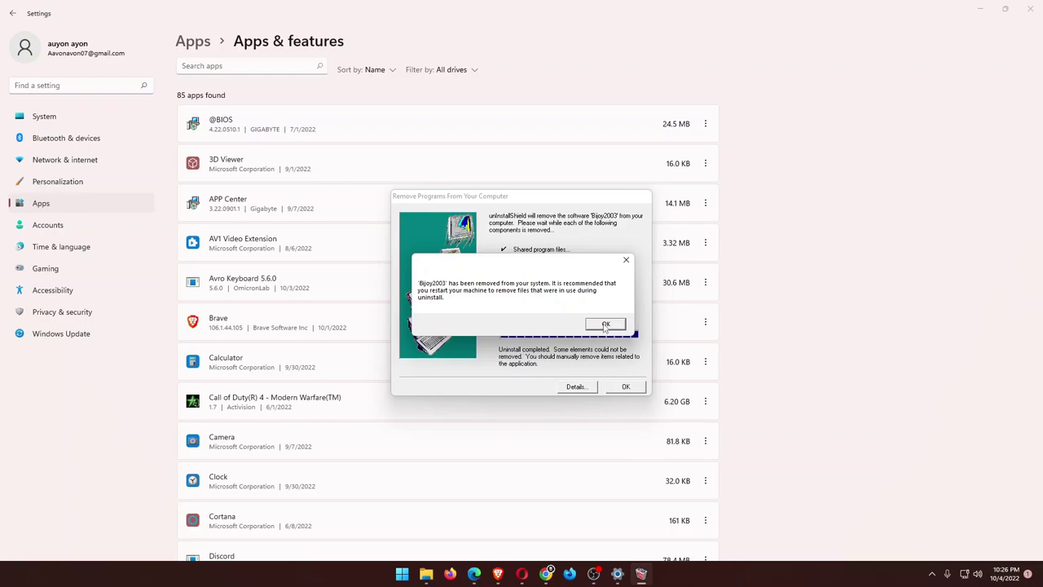
left_click(606, 325)
Step: Look through the rest of the installed apps list down to its end
scroll(815, 391, "down", 8)
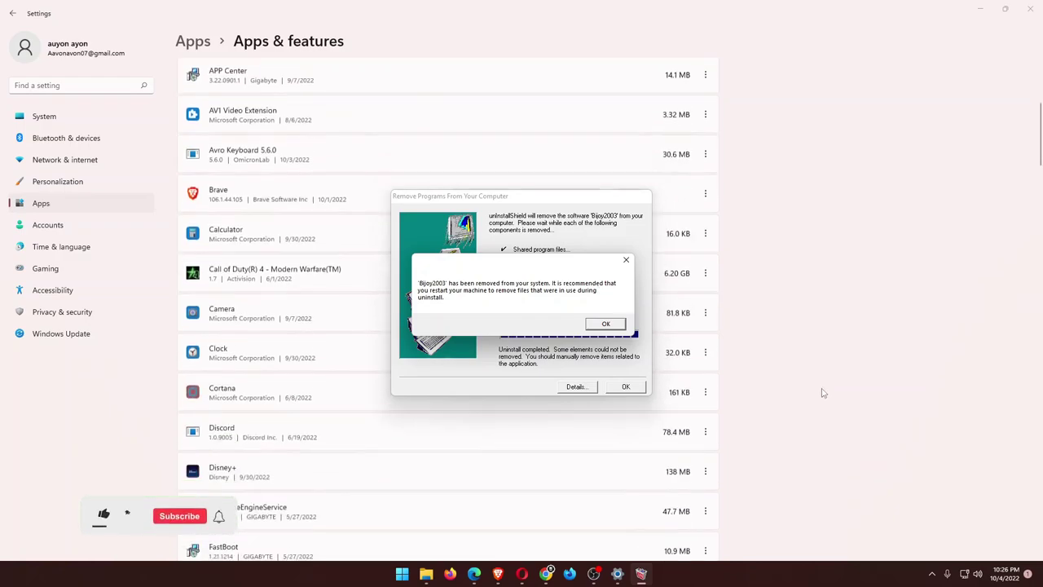
scroll(810, 391, "down", 5)
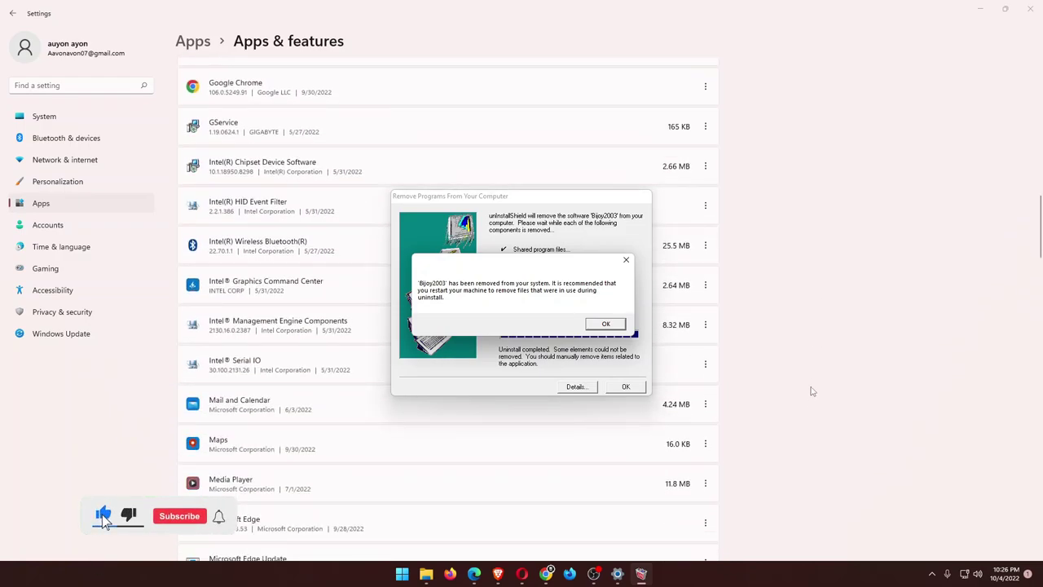
scroll(810, 391, "down", 10)
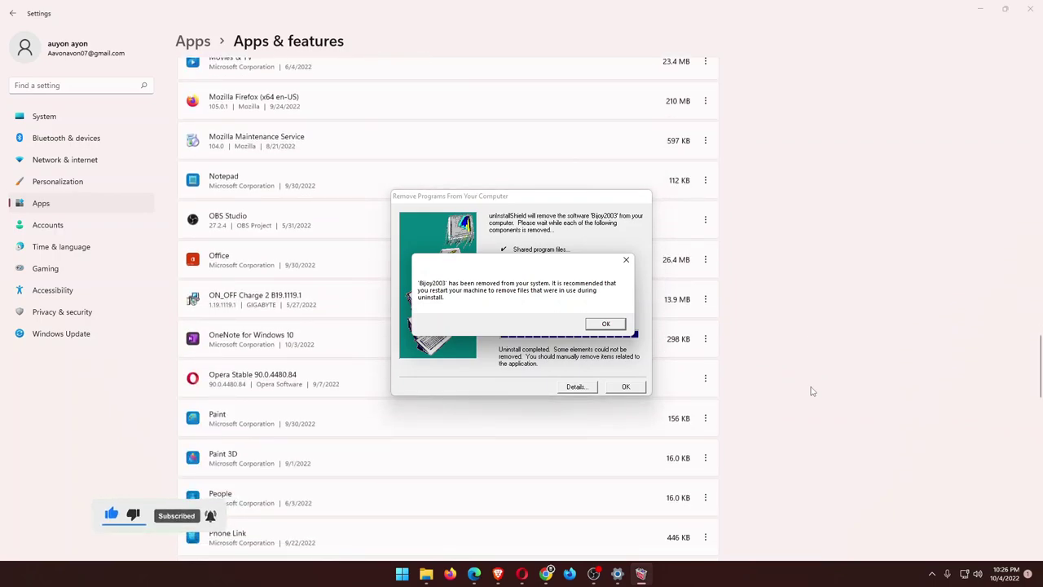
scroll(811, 391, "down", 4)
scroll(810, 391, "down", 8)
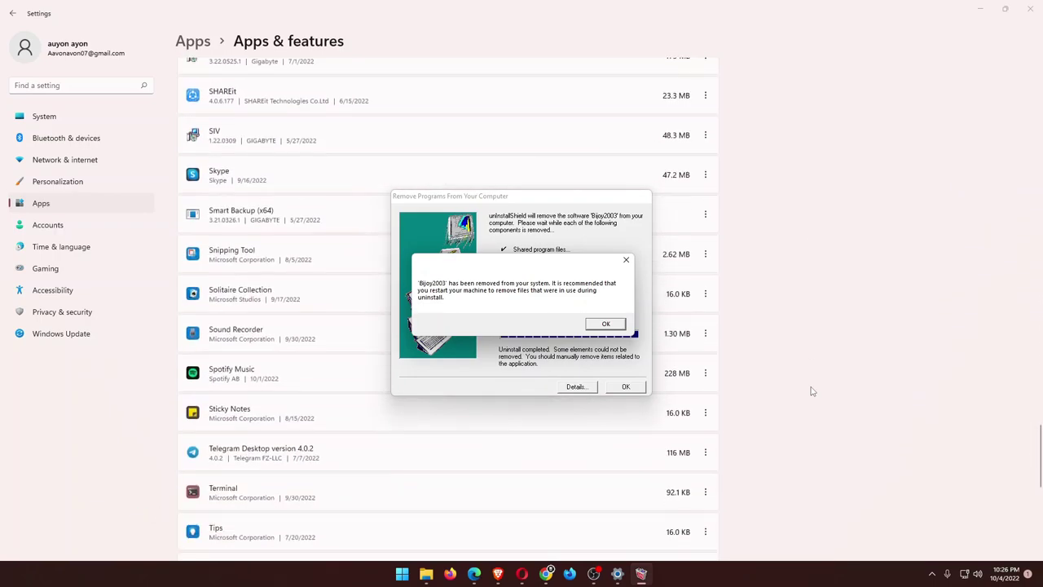
scroll(811, 391, "down", 1)
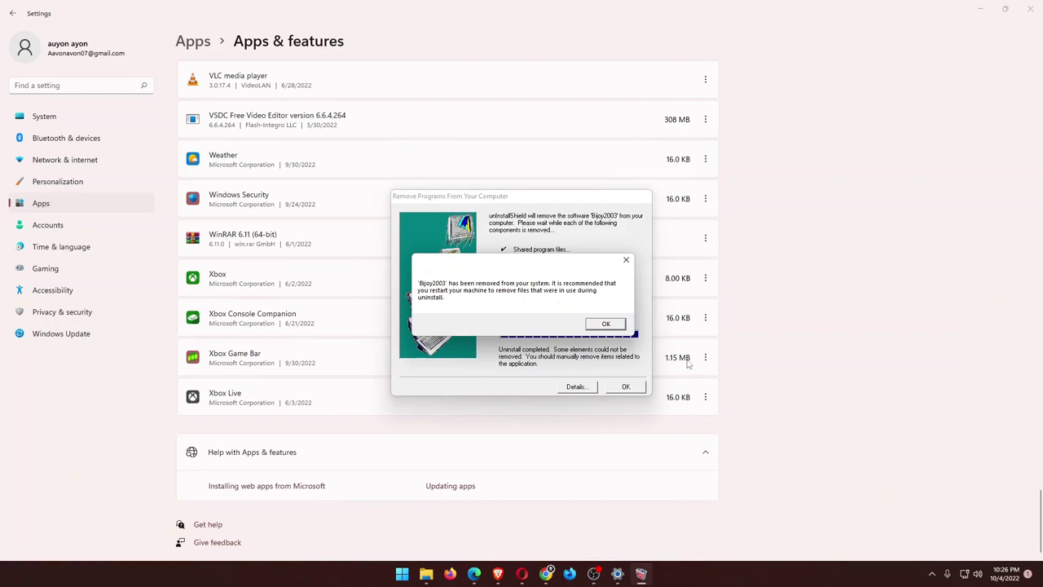